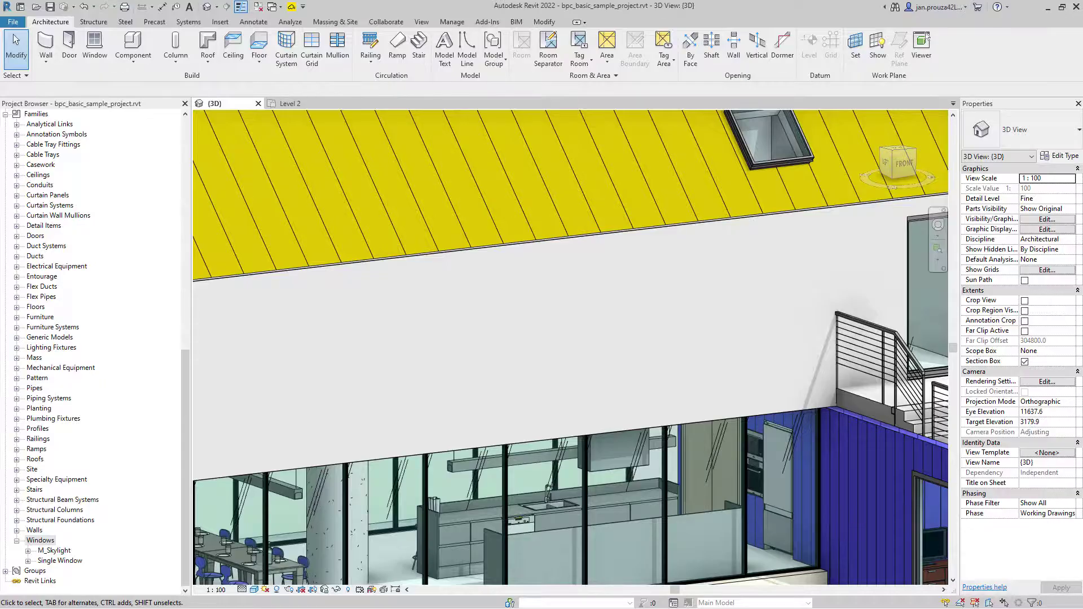
Step: Open the bimproject.cloud windows catalog and start a custom window object with filters cleared
left_click(517, 21)
left_click(25, 38)
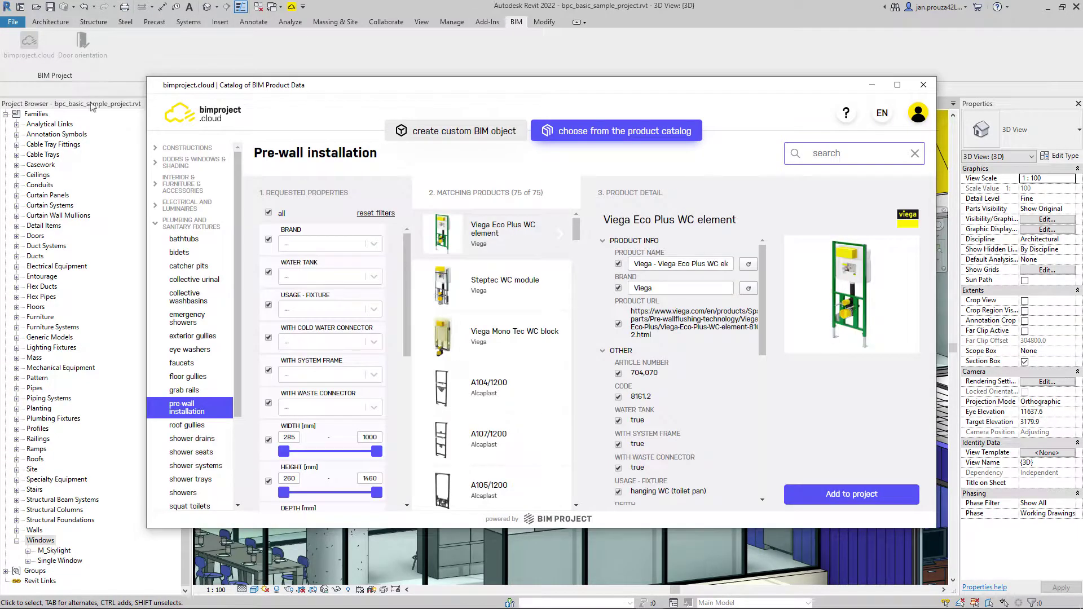
left_click(170, 163)
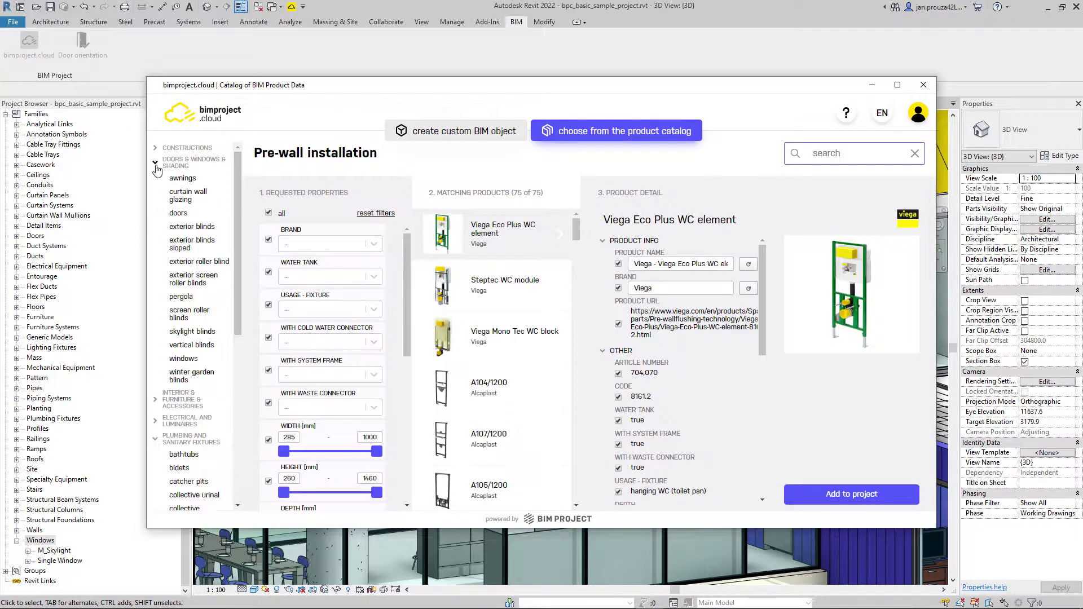
left_click(183, 358)
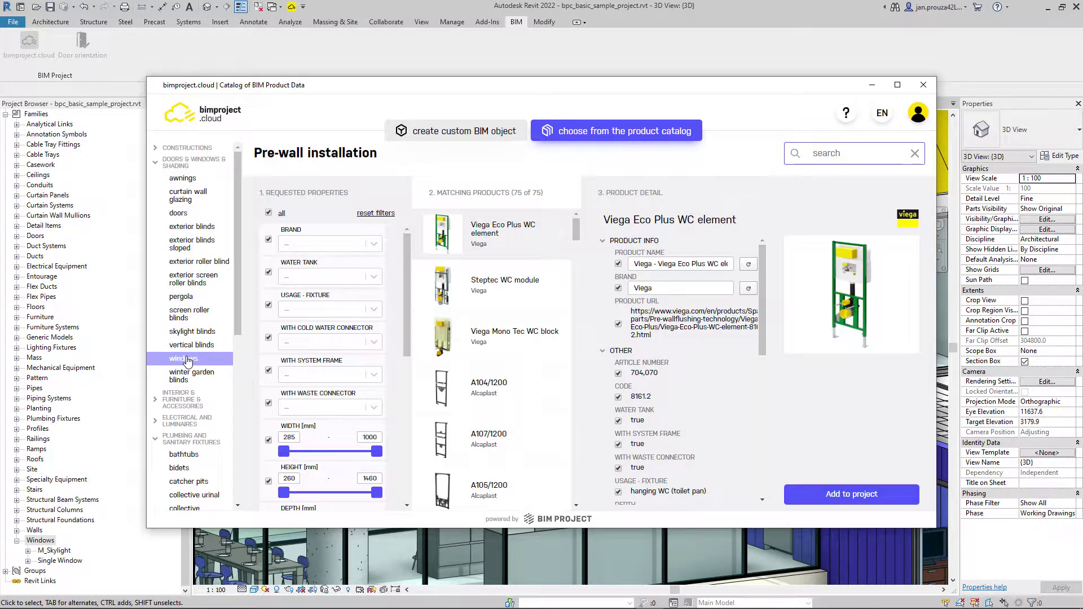
left_click(456, 145)
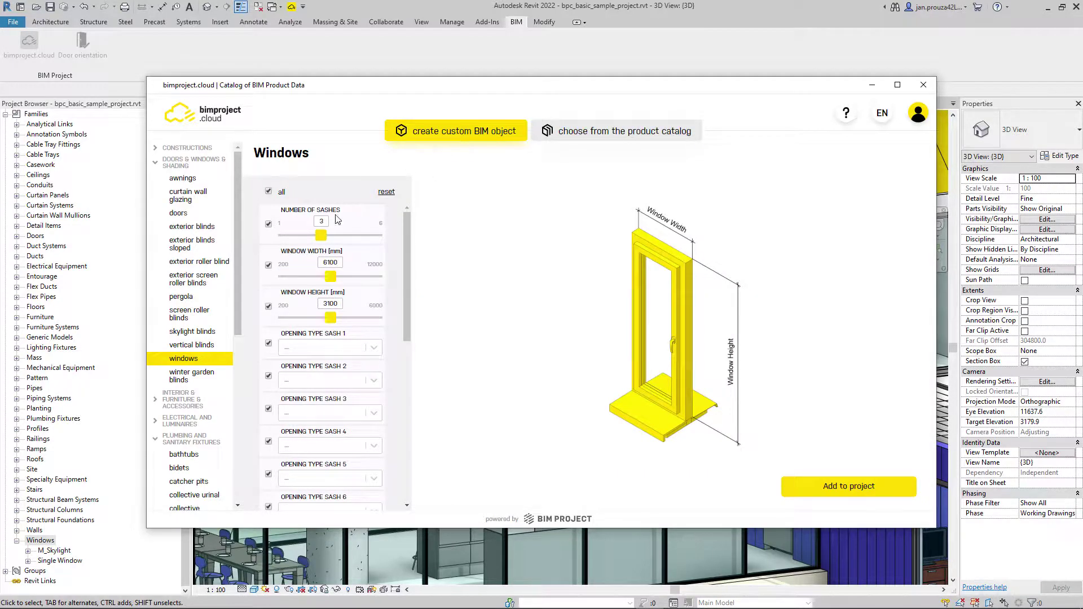
left_click(269, 192)
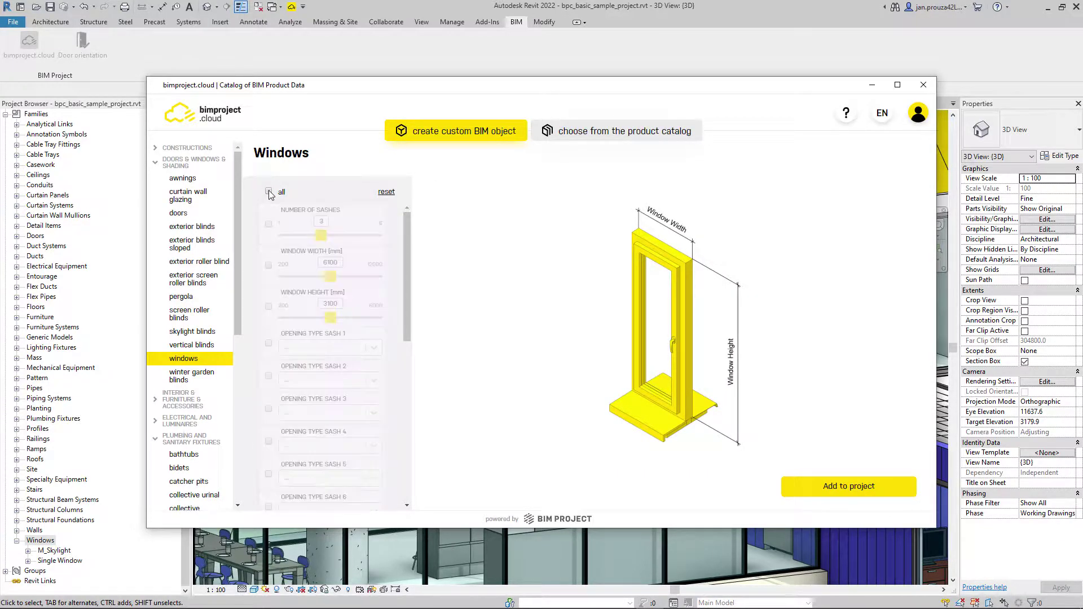
Step: Give the custom window 2 sashes, 3000 mm width and 2700 mm height
left_click(323, 225)
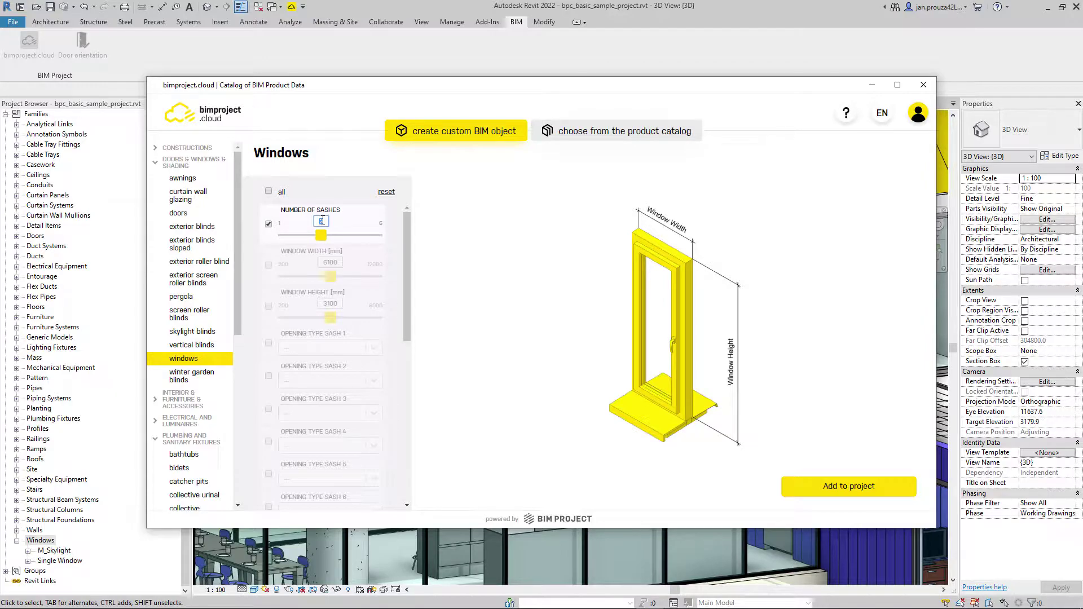
type("2")
double_click(329, 263)
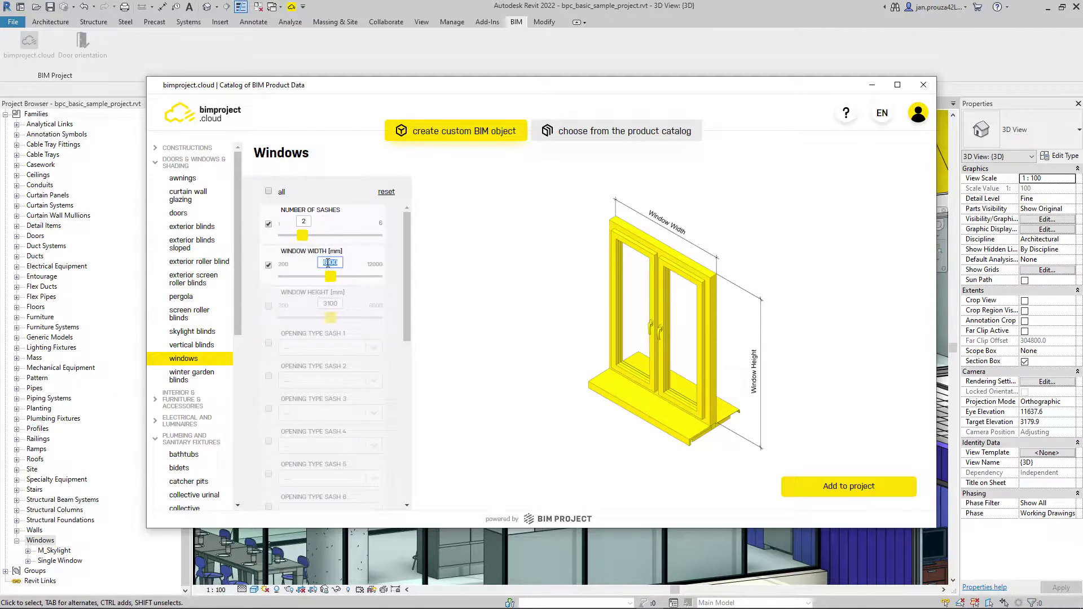
key("Return")
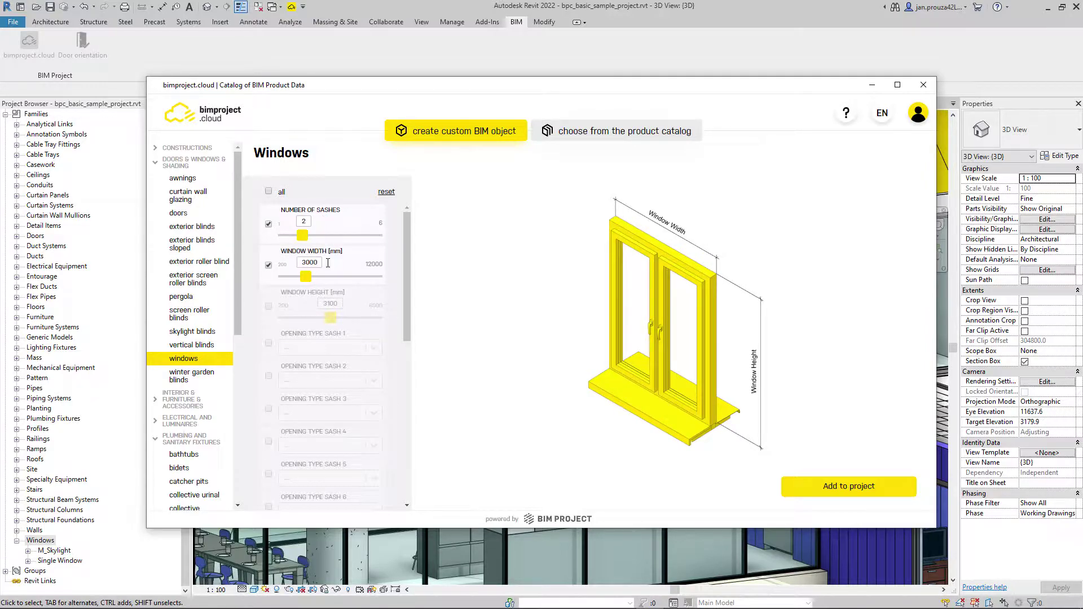
left_click(333, 304)
double_click(337, 303)
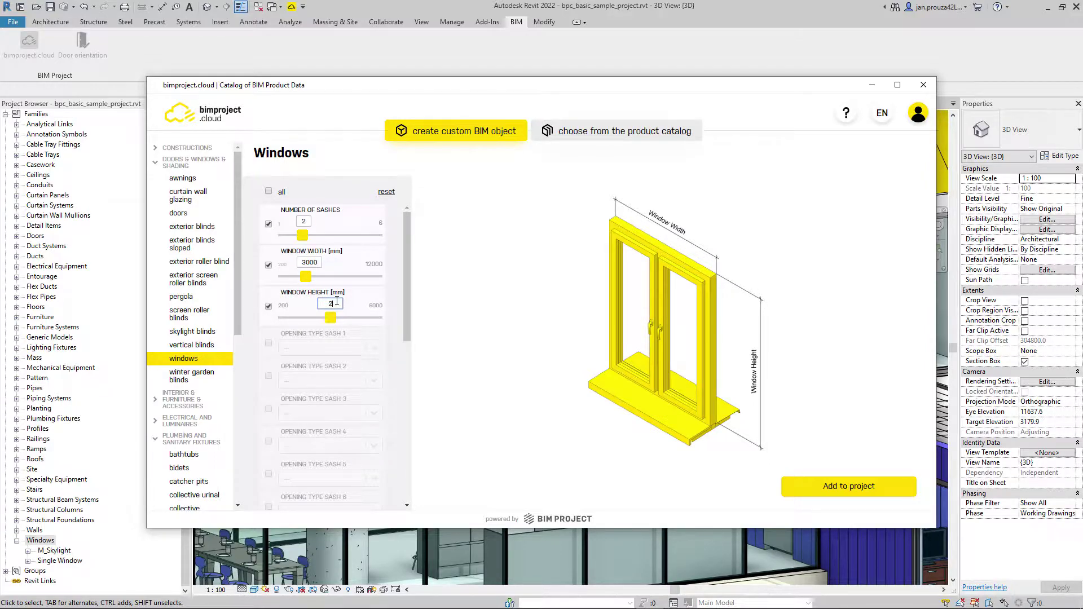
key("Return")
Step: Set sash 1 to tilt-turn left and sash 2 to tilt-turn right
left_click(338, 348)
left_click(338, 348)
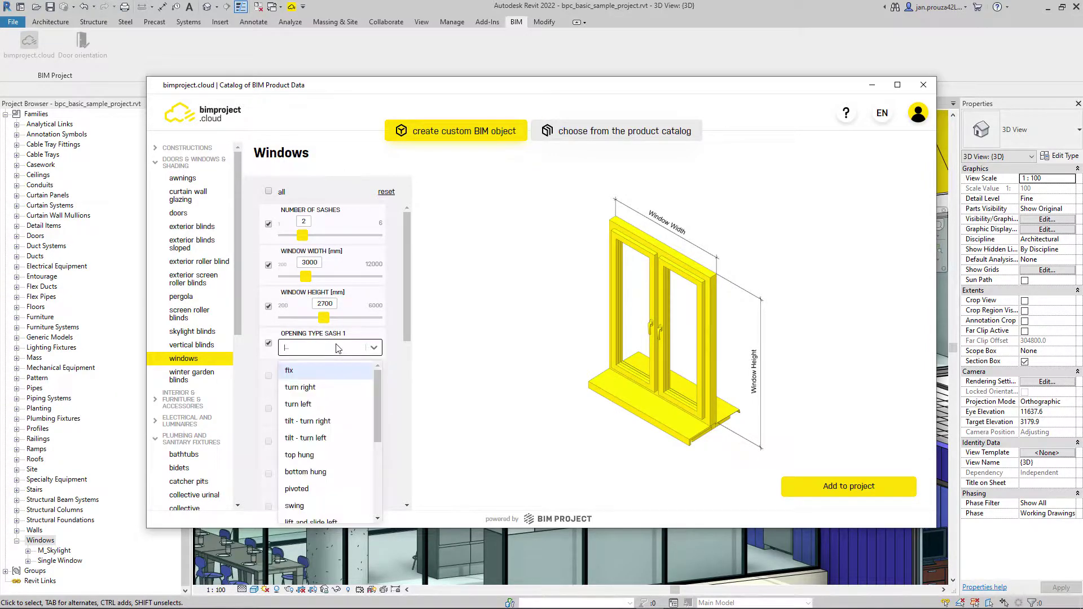
left_click(330, 437)
left_click(333, 387)
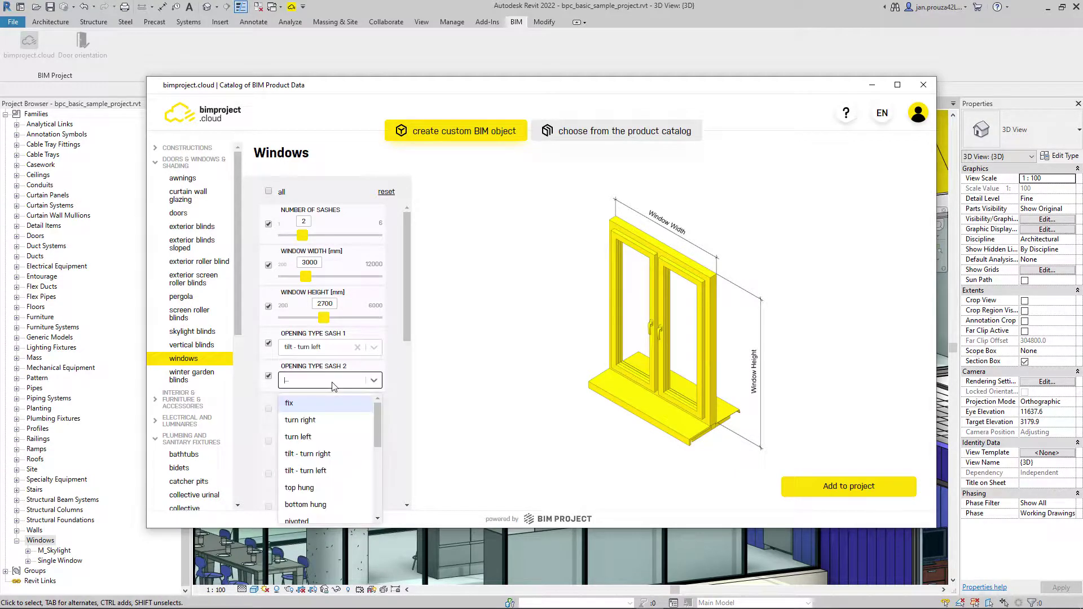
left_click(336, 452)
Step: Set glazing transmittance Ug 2, frame transmittance Uf 3 and a 40 dB acoustic rating
scroll(336, 452, "down", 5)
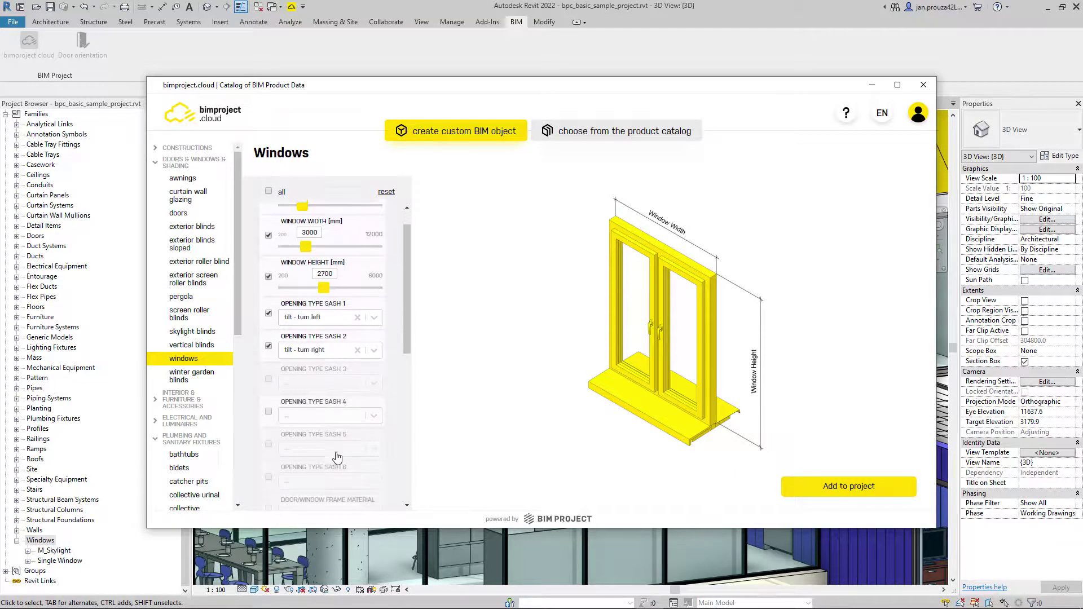
double_click(333, 332)
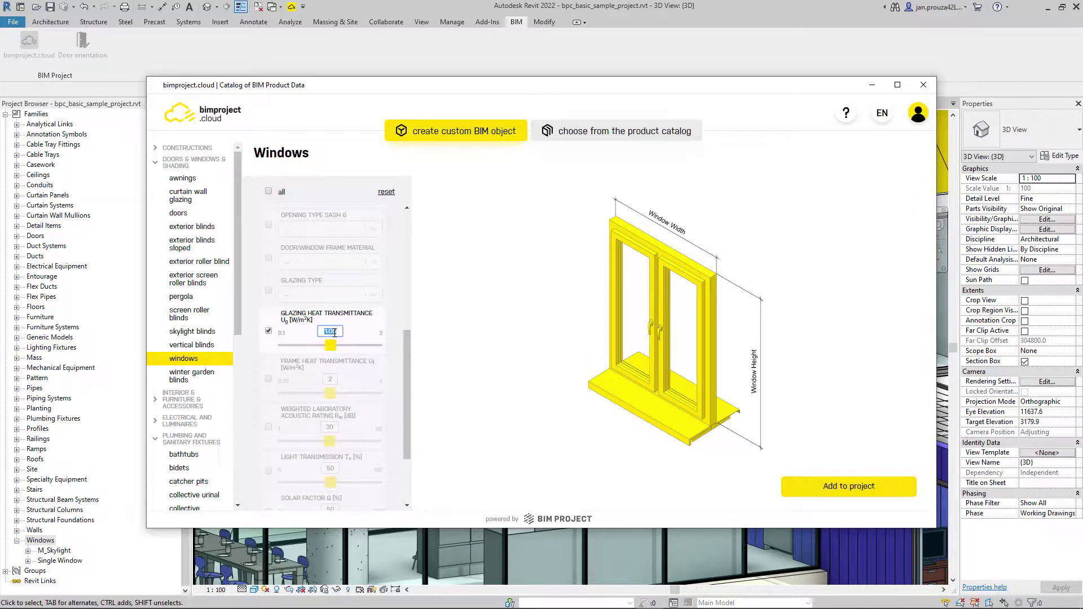
key("Return")
double_click(332, 379)
type("3")
key("Return")
left_click(331, 427)
double_click(335, 428)
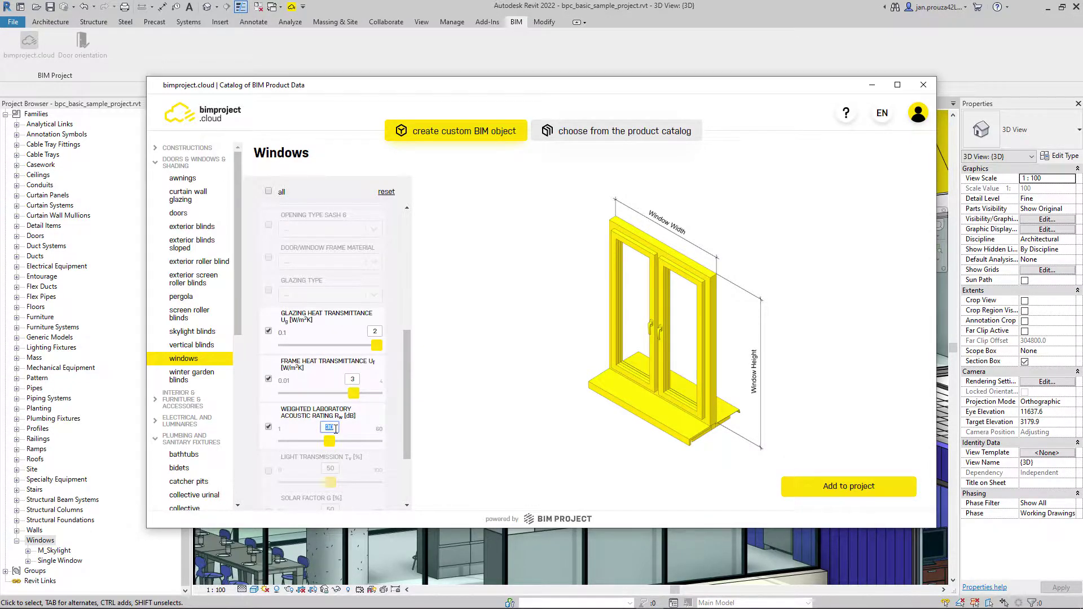
type("40")
key("Return")
Step: Choose air permeability class 2 and SVT6000, then add the custom window to the project
scroll(344, 445, "down", 3)
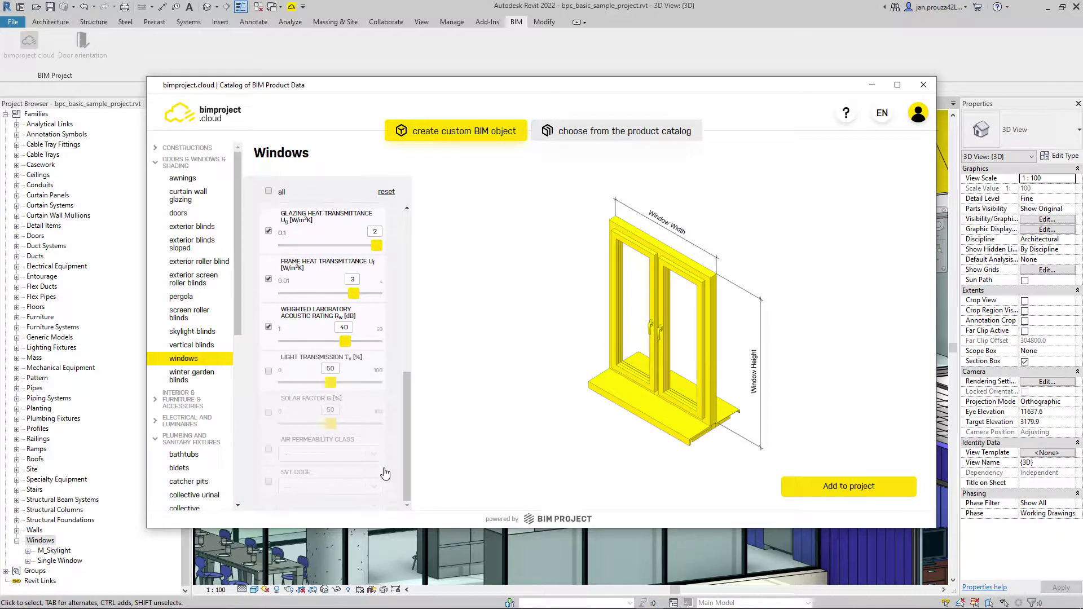
left_click(352, 458)
left_click(332, 397)
left_click(333, 486)
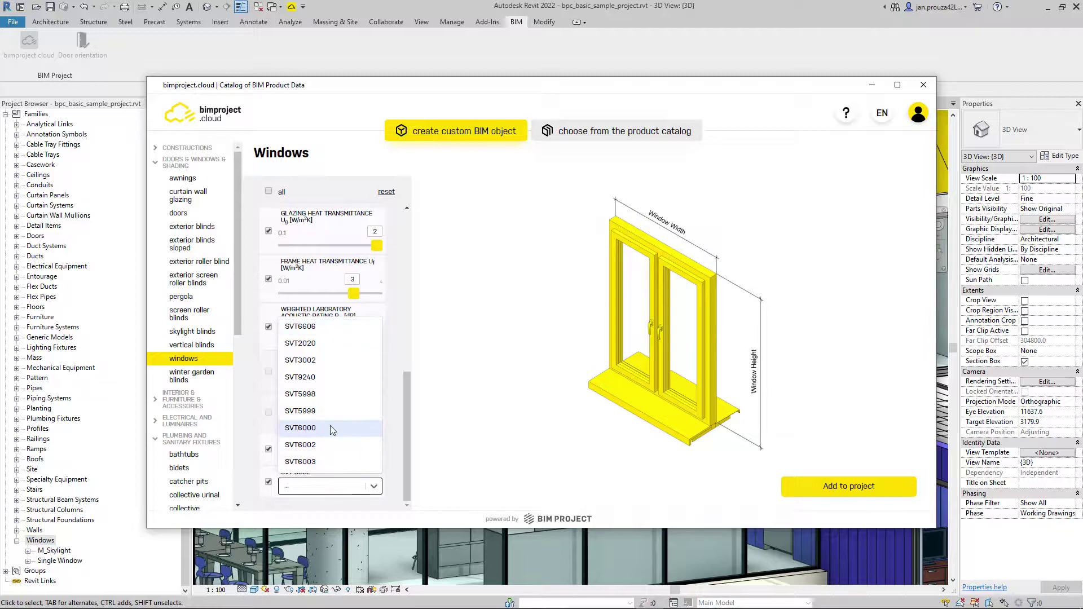
left_click(330, 425)
left_click(794, 495)
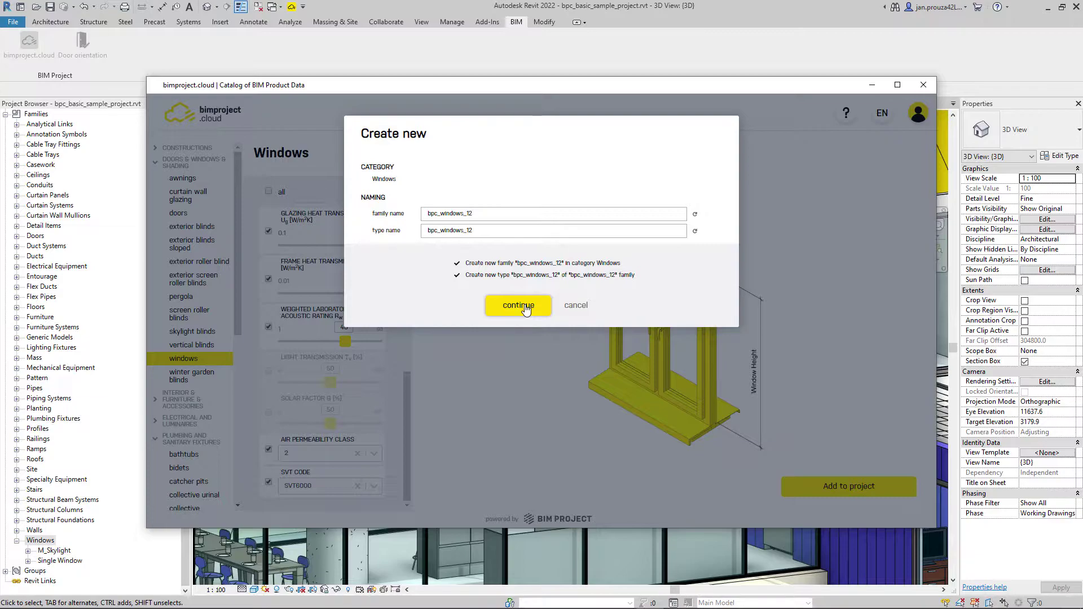
Step: Create the bpc_windows_12 family and place one window in the wall below the yellow roof
left_click(519, 306)
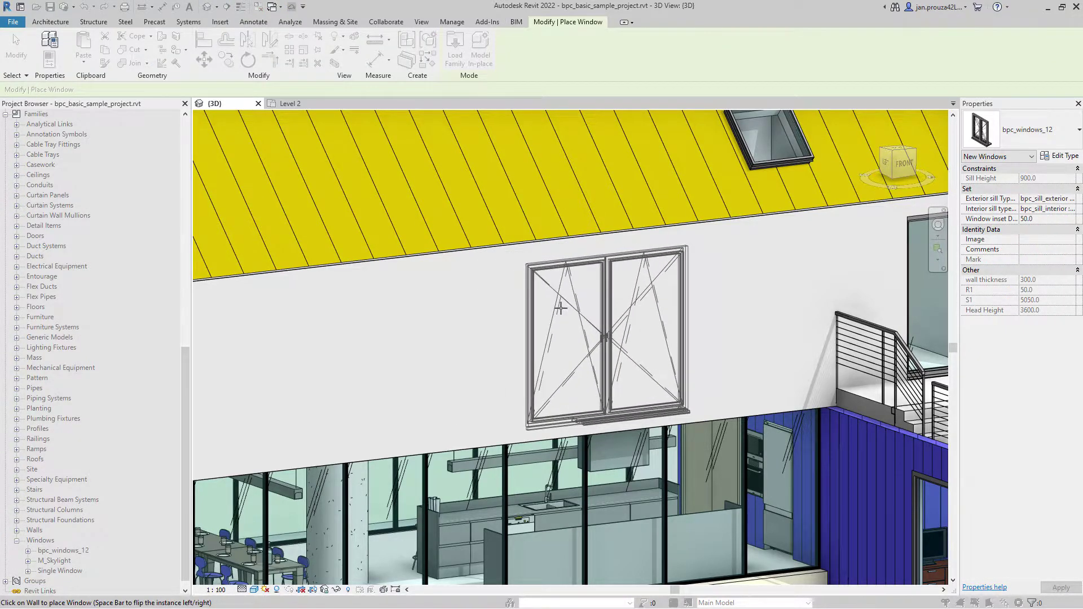
left_click(603, 309)
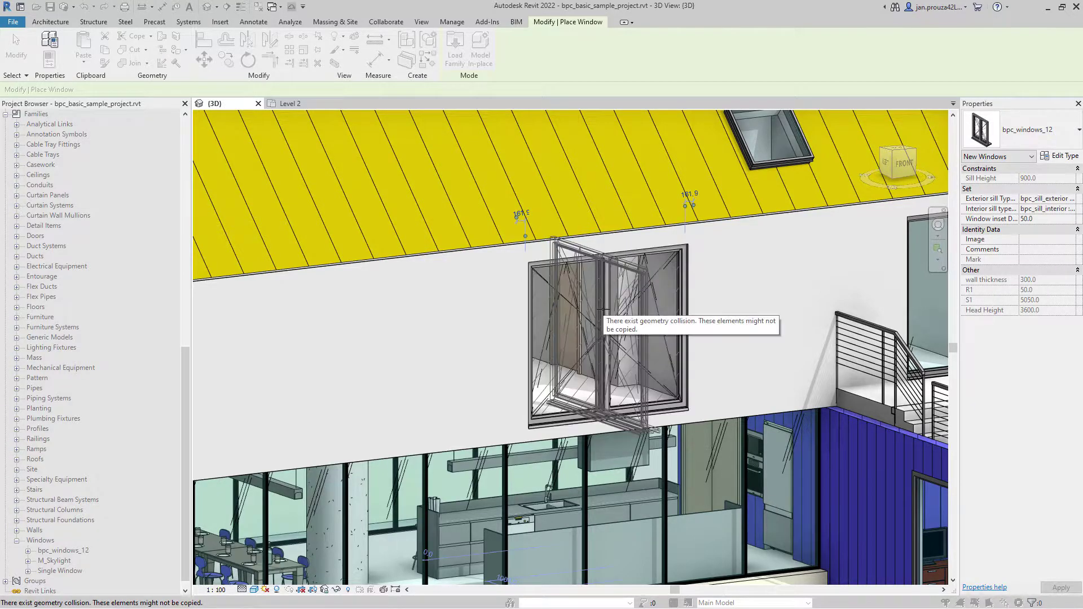
key("Escape")
key("Escape")
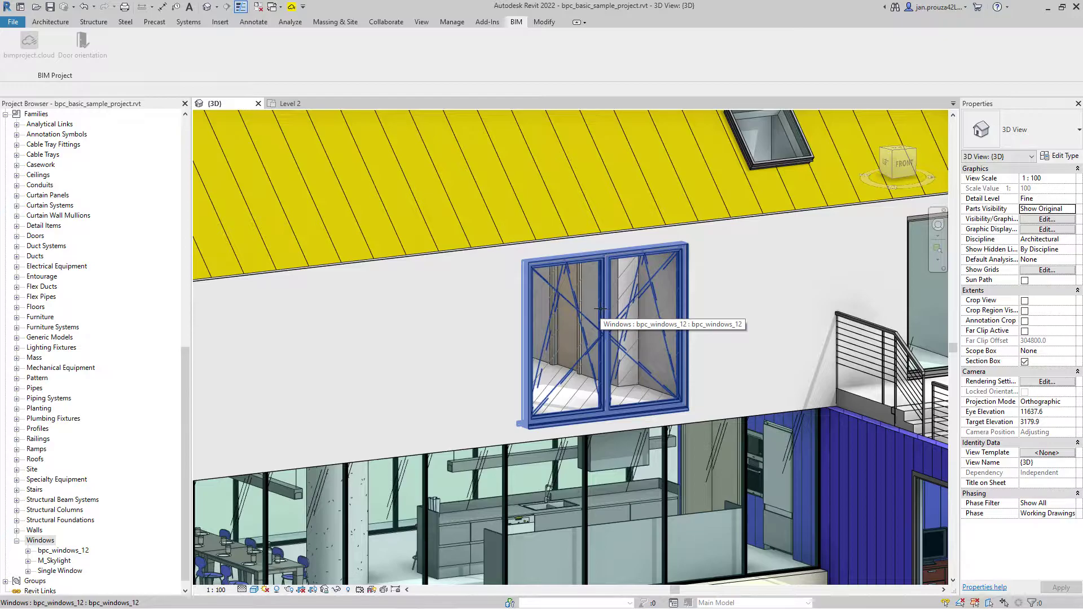
middle_click_drag(600, 308, 615, 345, "shift")
Step: Set the window type's exterior material to Door - Frame and interior material to Door - Frame/Mullion
left_click(625, 374)
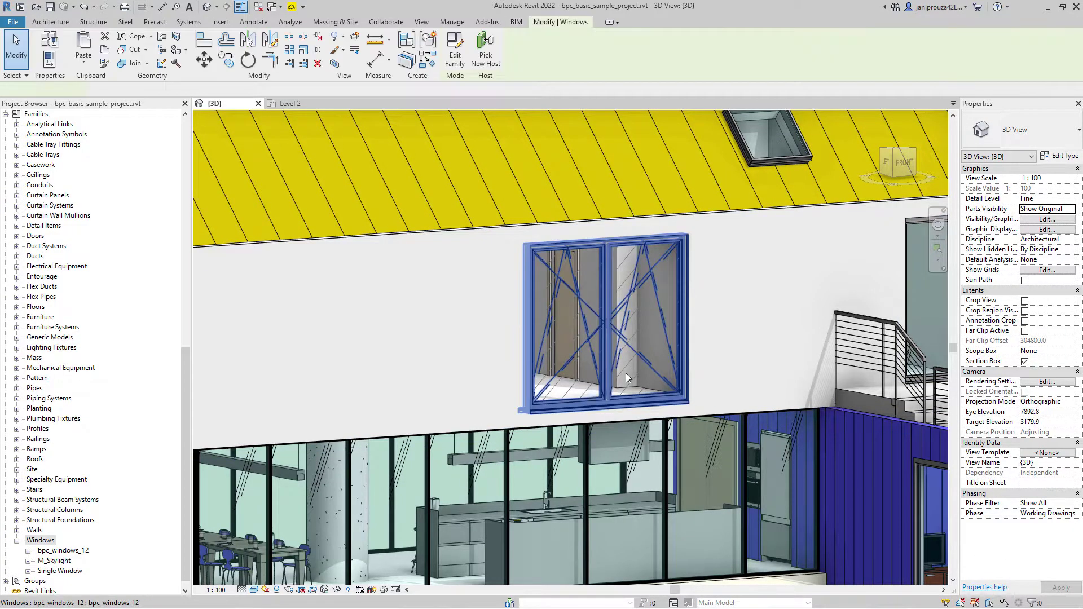
left_click(1057, 158)
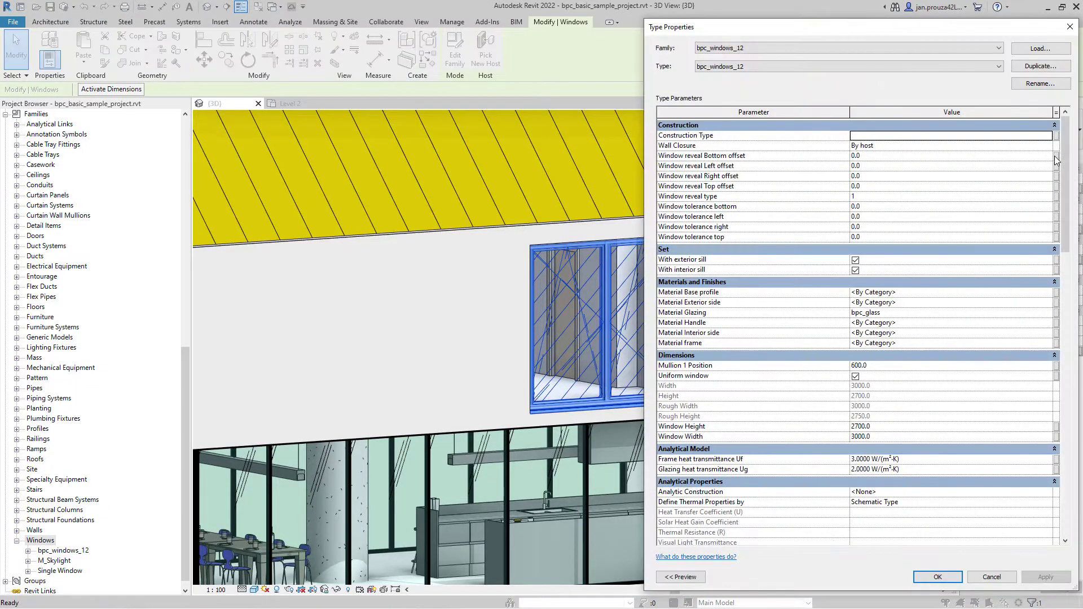
left_click(878, 305)
left_click(1049, 303)
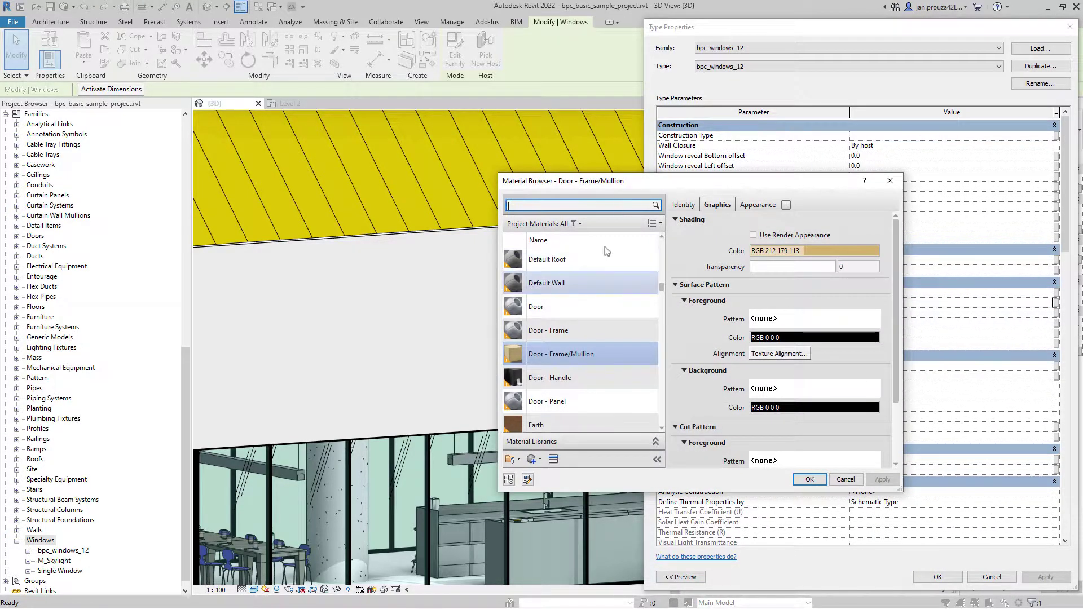
left_click(581, 332)
left_click(809, 479)
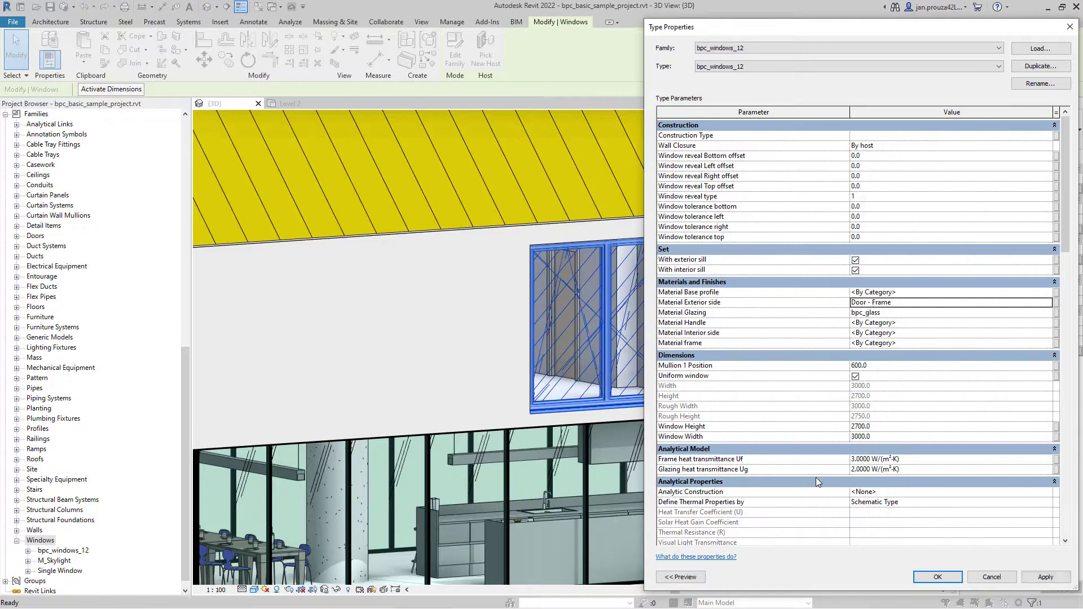
left_click(883, 334)
left_click(1049, 333)
left_click(619, 364)
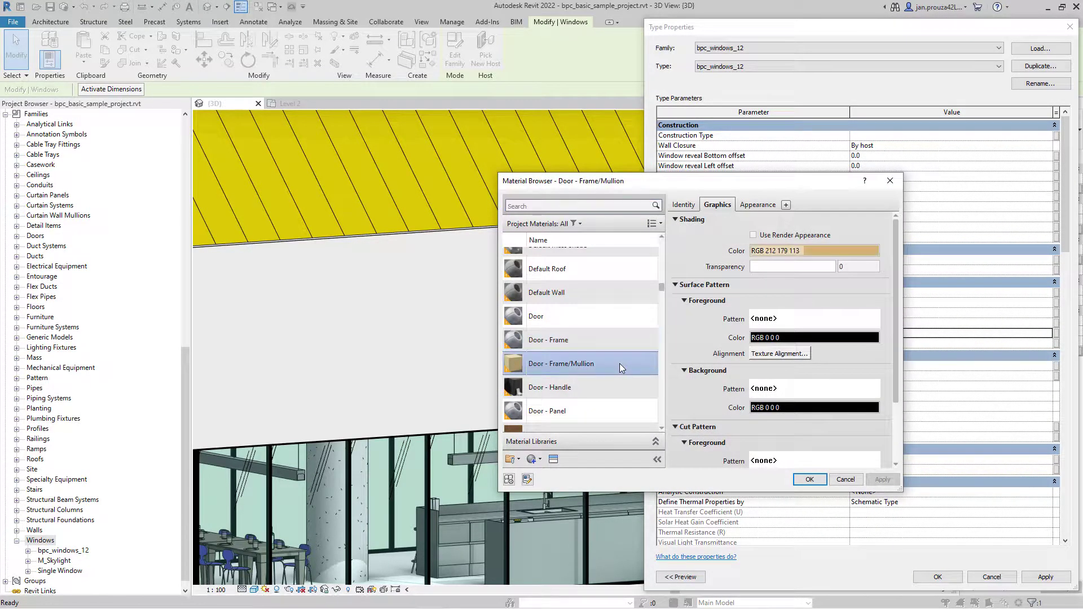
left_click(813, 478)
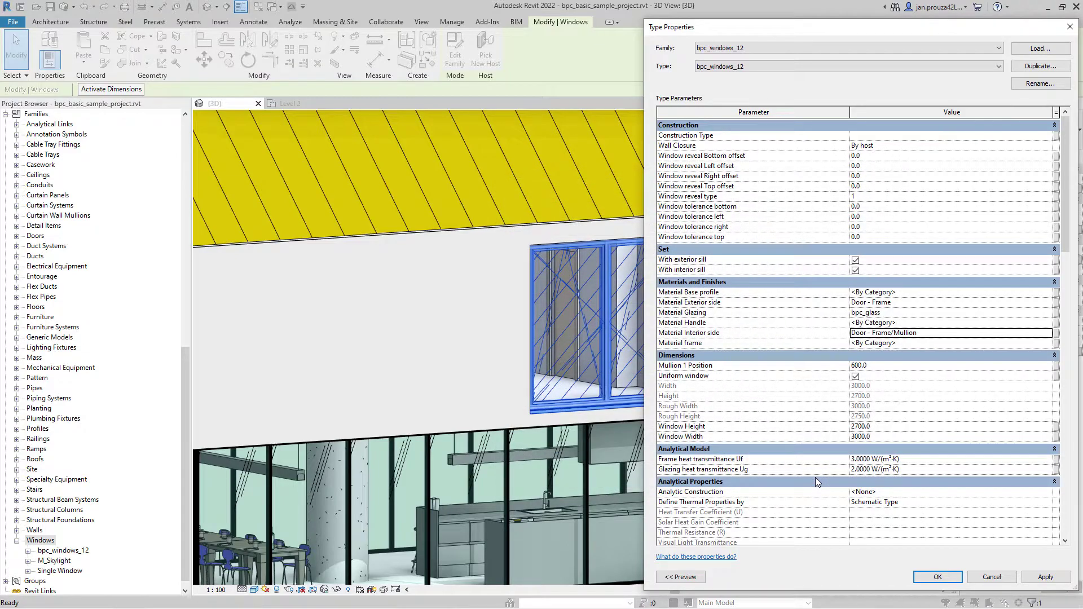
left_click(934, 577)
key("Escape")
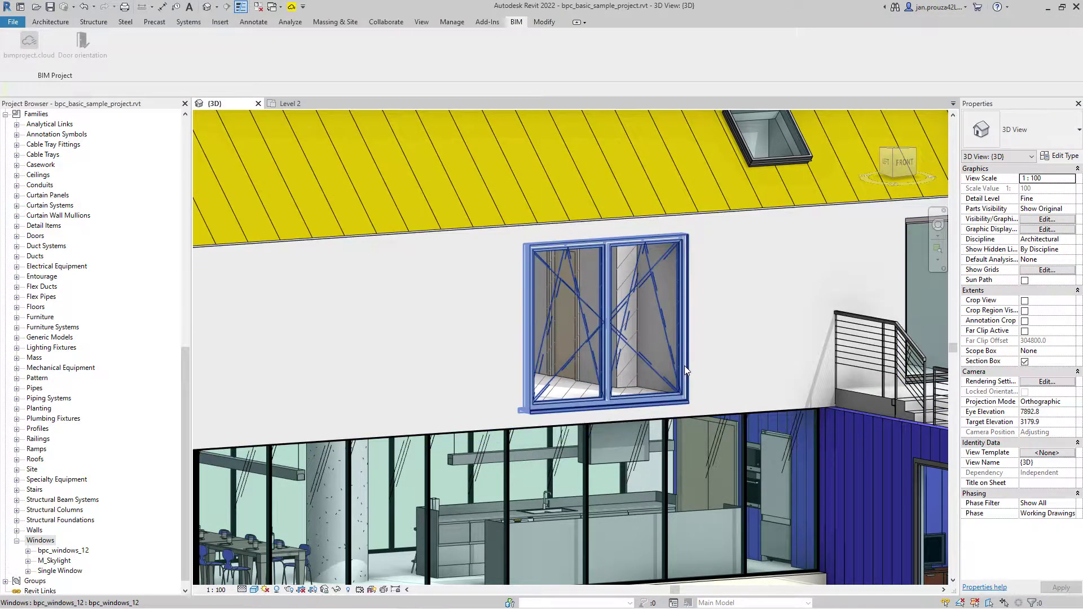
Step: Widen the exterior sill beneath the window by changing its type Width from 70 to 100
scroll(685, 366, "up", 5)
middle_click_drag(733, 401, 776, 446, "shift")
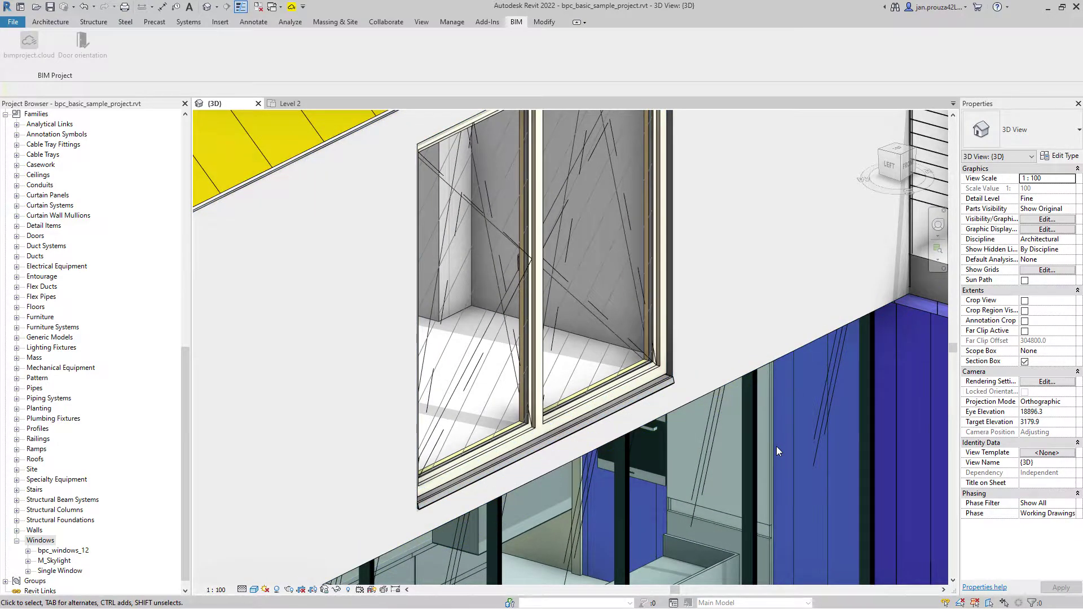
scroll(515, 507, "up", 4)
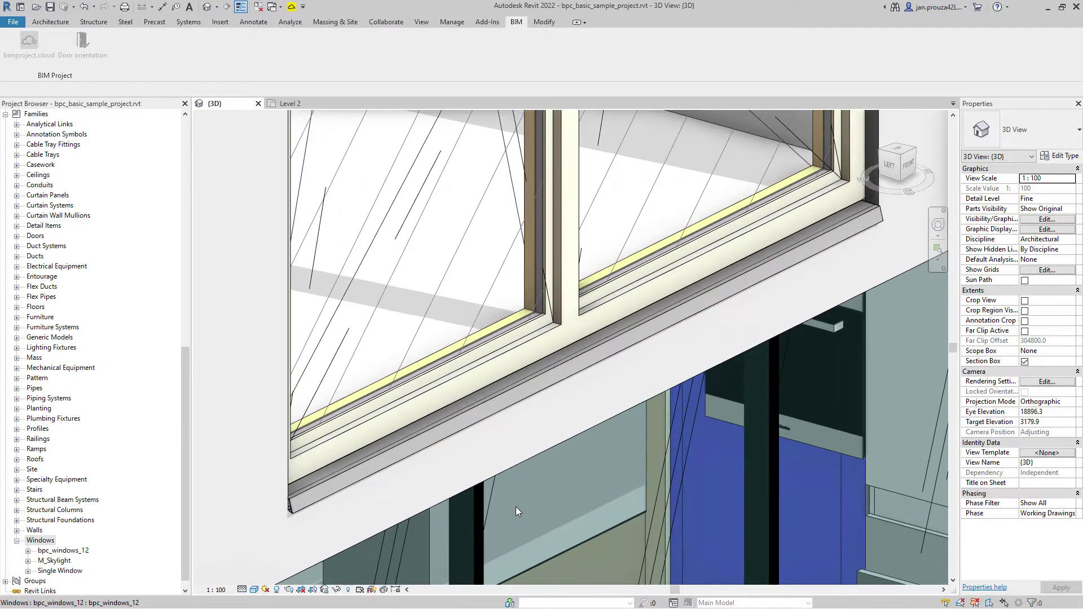
key("Tab")
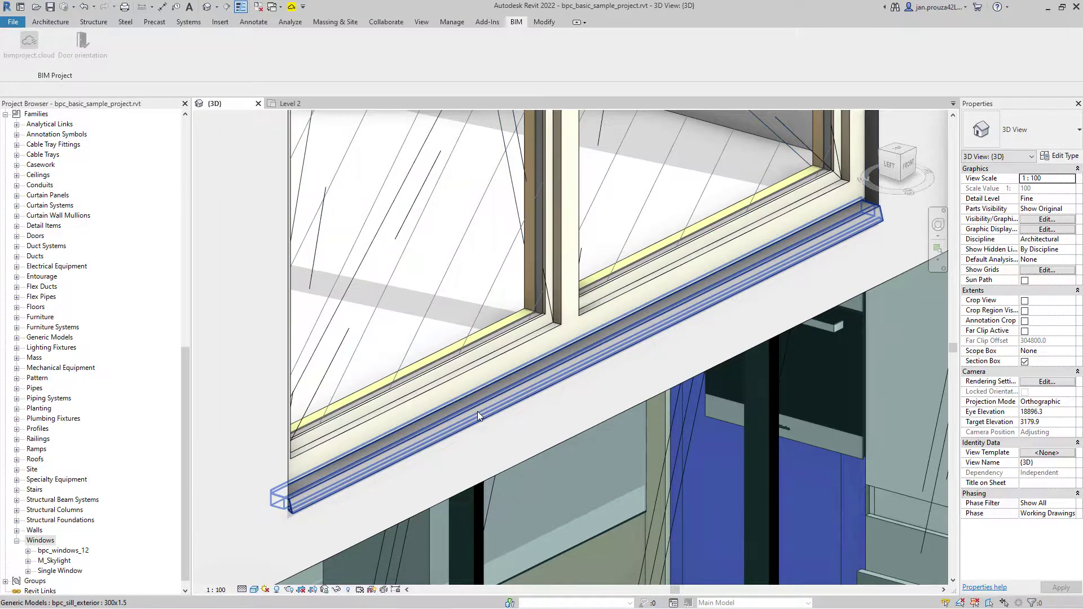
left_click(477, 416)
left_click(1054, 156)
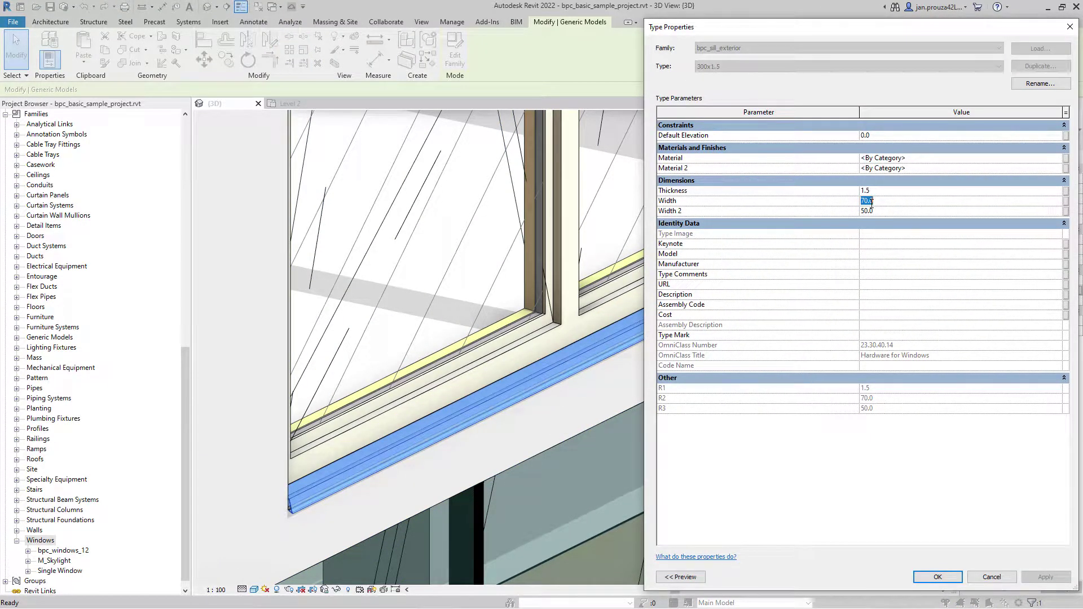
type("1")
left_click(938, 577)
key("Escape")
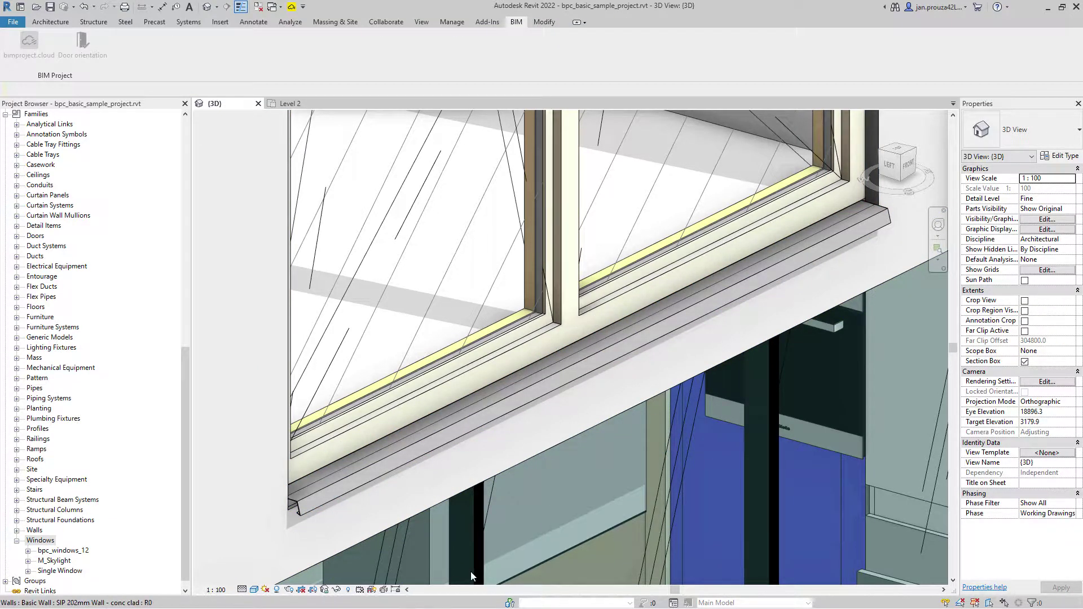
Step: In the Level 2 plan, select the window and open its type properties
left_click(291, 103)
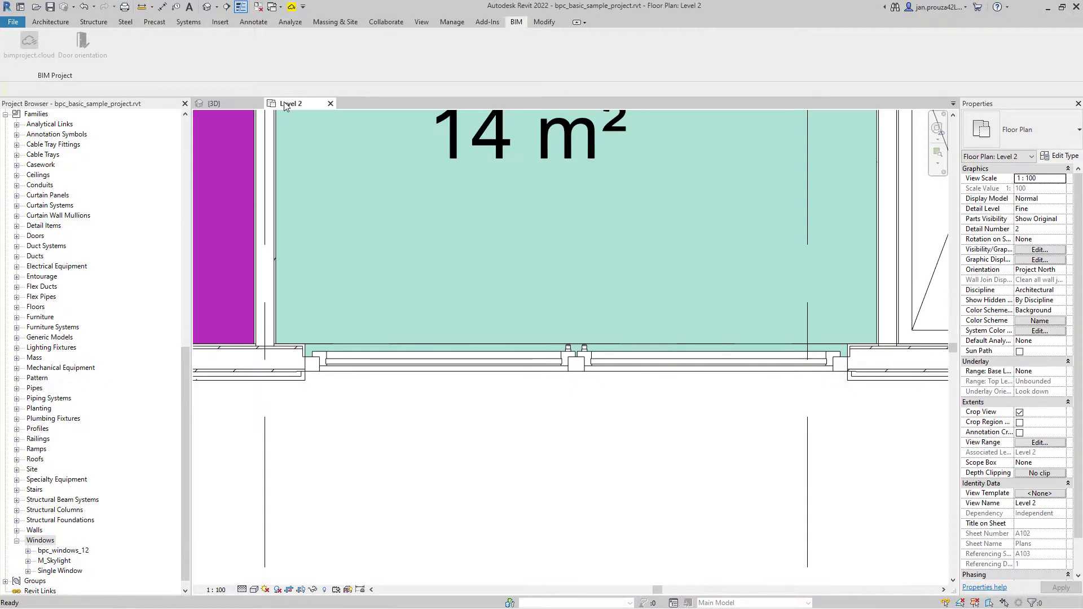
left_click(585, 371)
left_click(1060, 156)
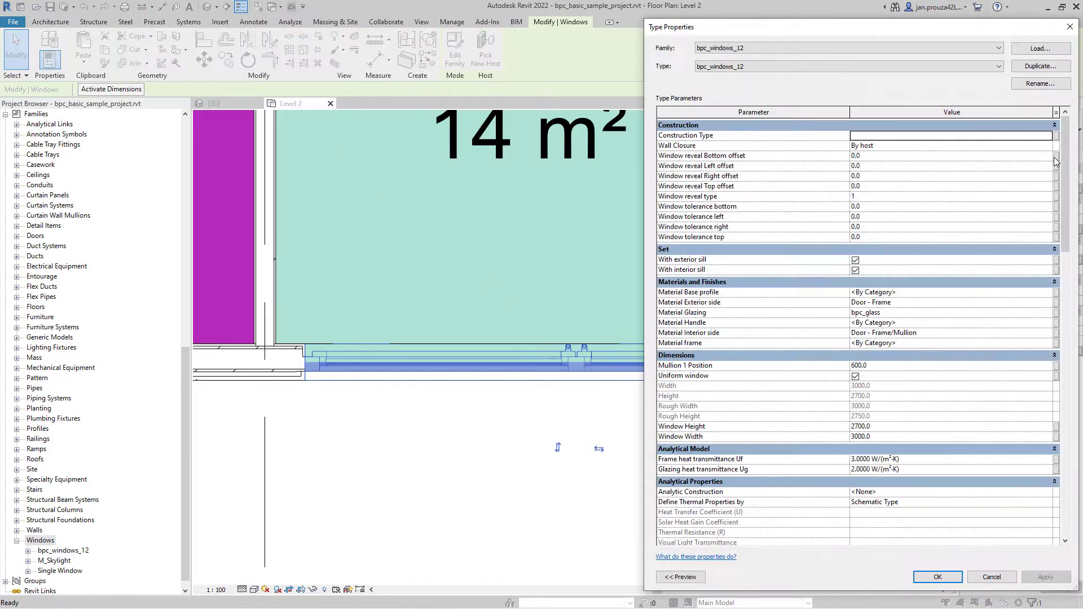
scroll(1001, 224, "down", 3)
scroll(1000, 223, "down", 15)
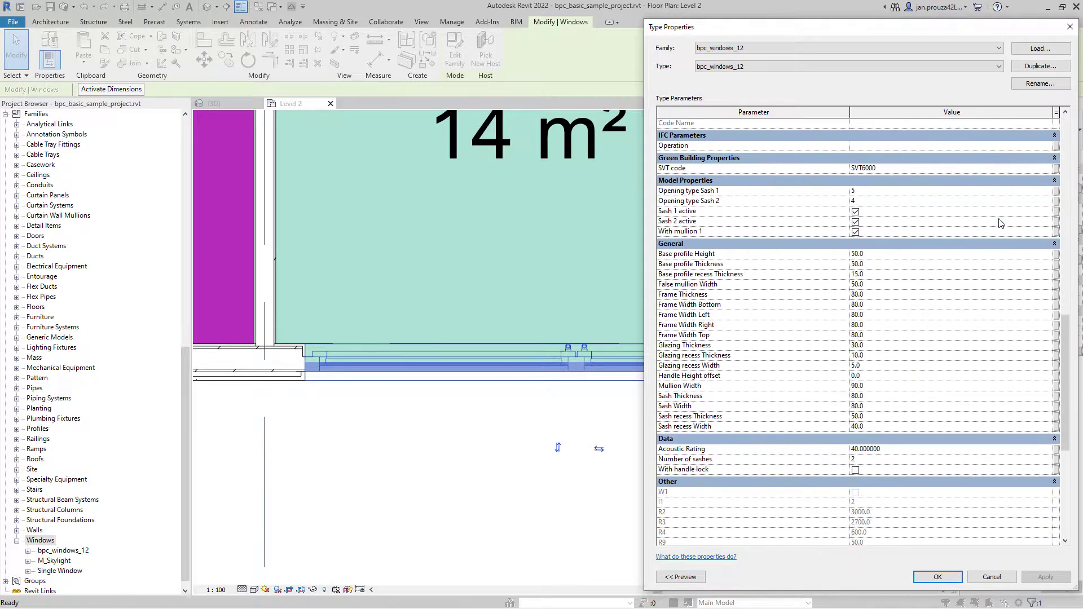
Step: Set Sash 1 opening type 3 and Sash 2 type 1, deactivate Sash 2 and remove mullion 1
mouse_move(715, 196)
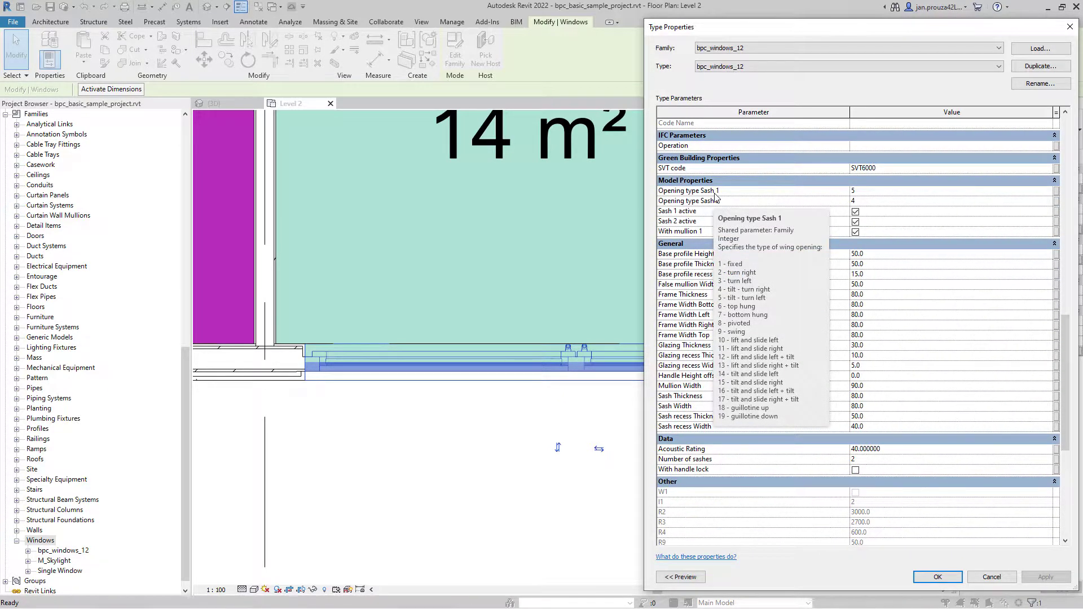
left_click(855, 191)
type("3")
key("Return")
left_click(855, 201)
type("1")
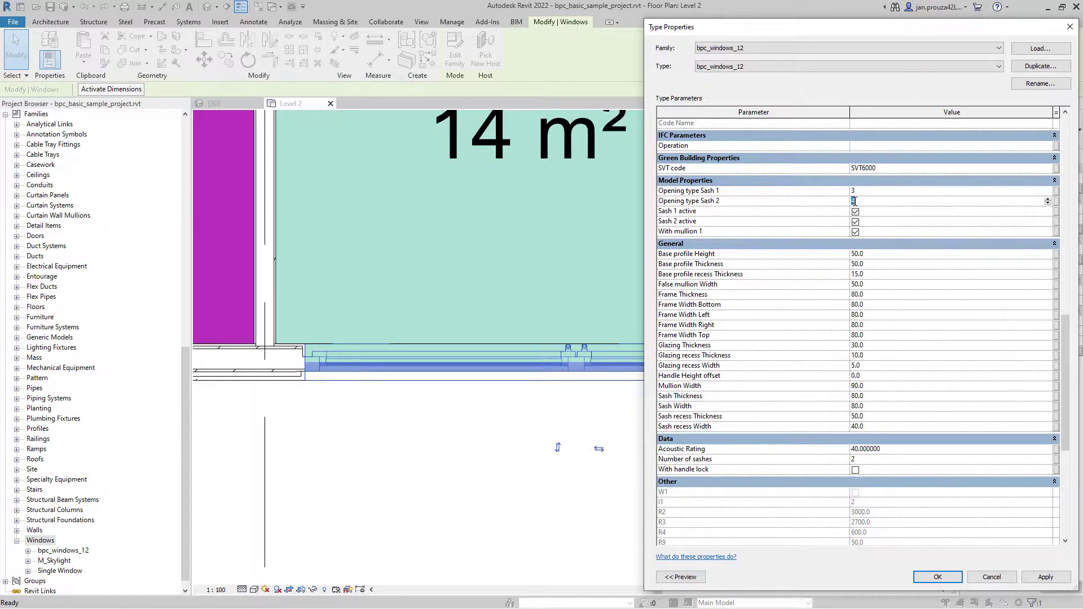
left_click(856, 222)
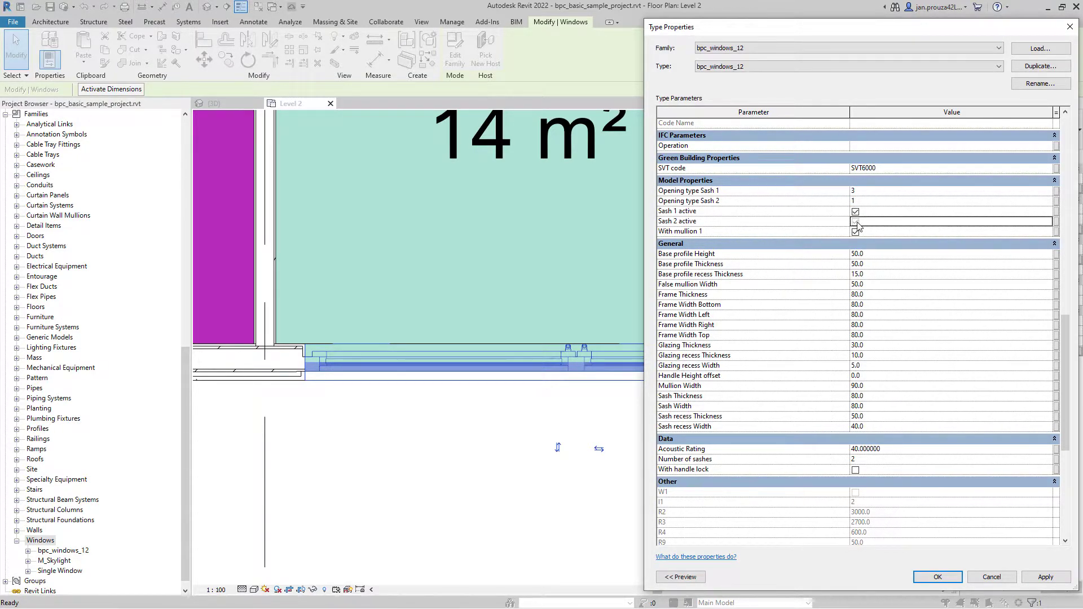
left_click(855, 232)
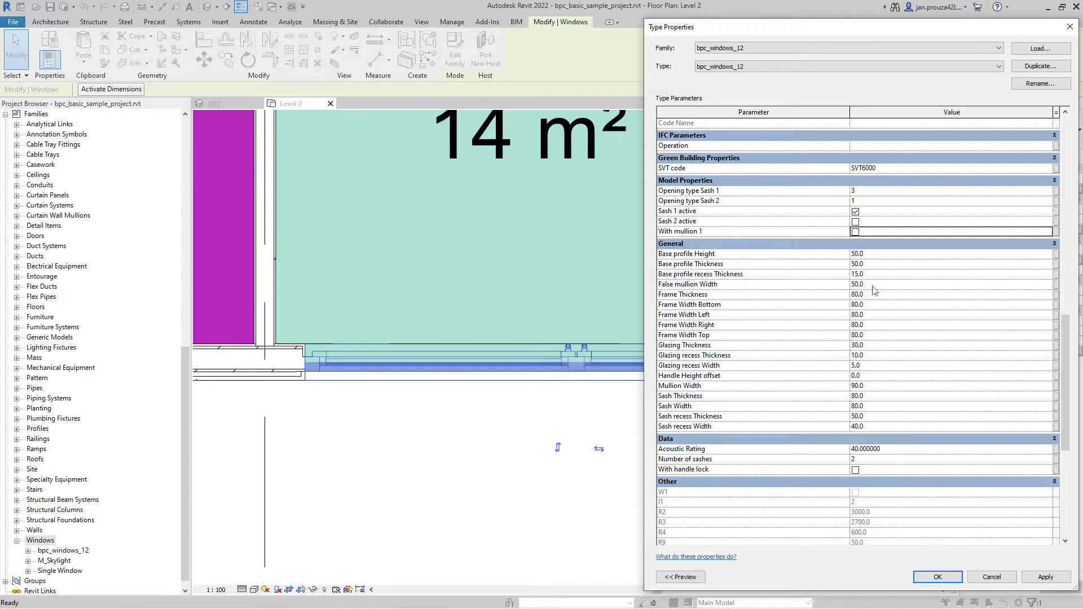
left_click(952, 583)
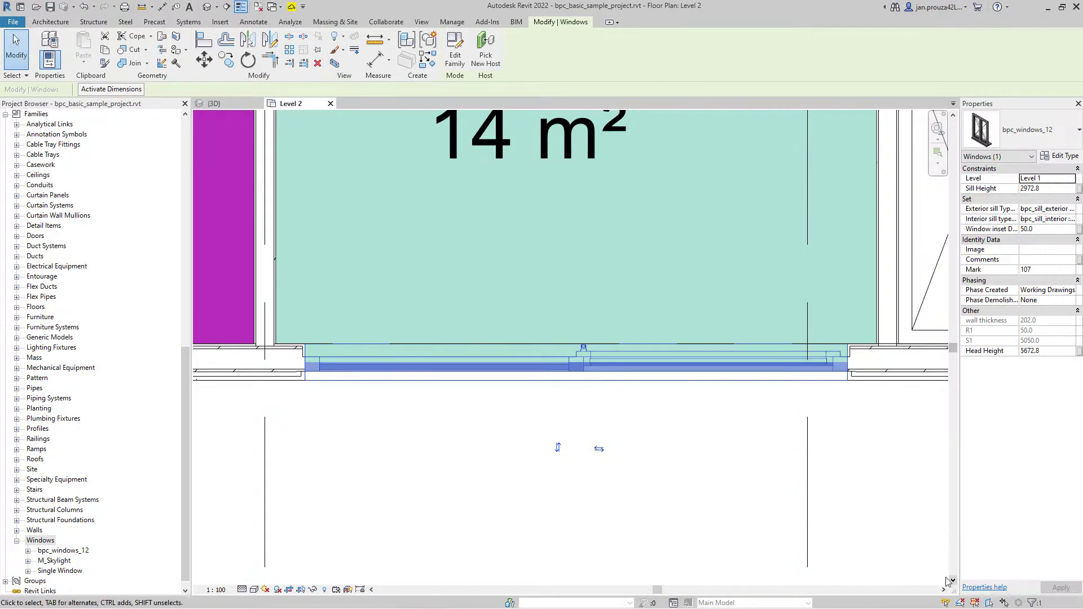
left_click(589, 417)
scroll(590, 417, "up", 3)
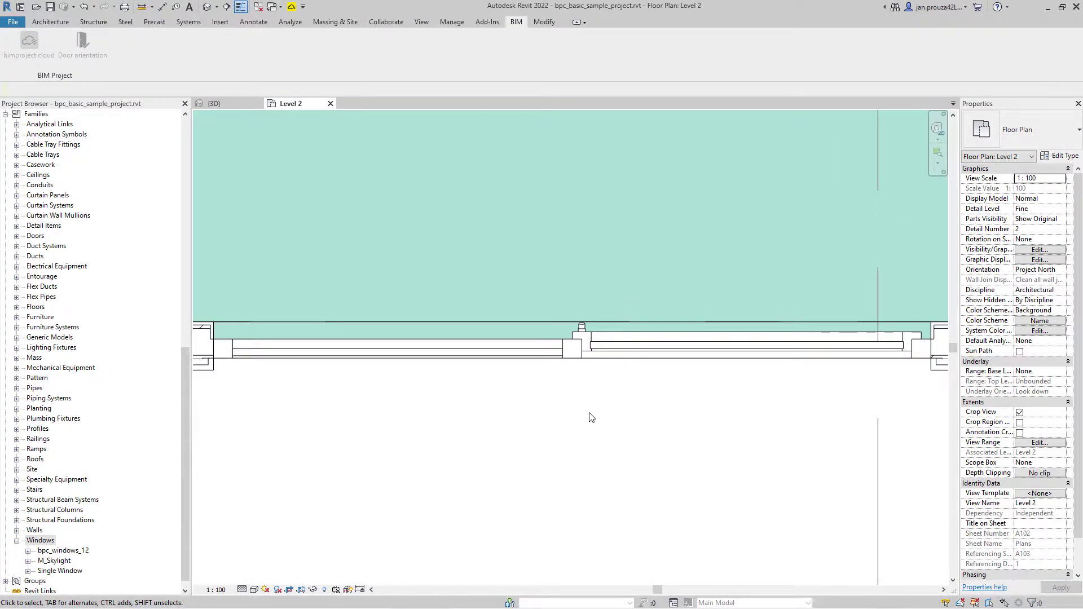
Step: Return to the {3D} view, center the window on screen and select it
left_click(244, 99)
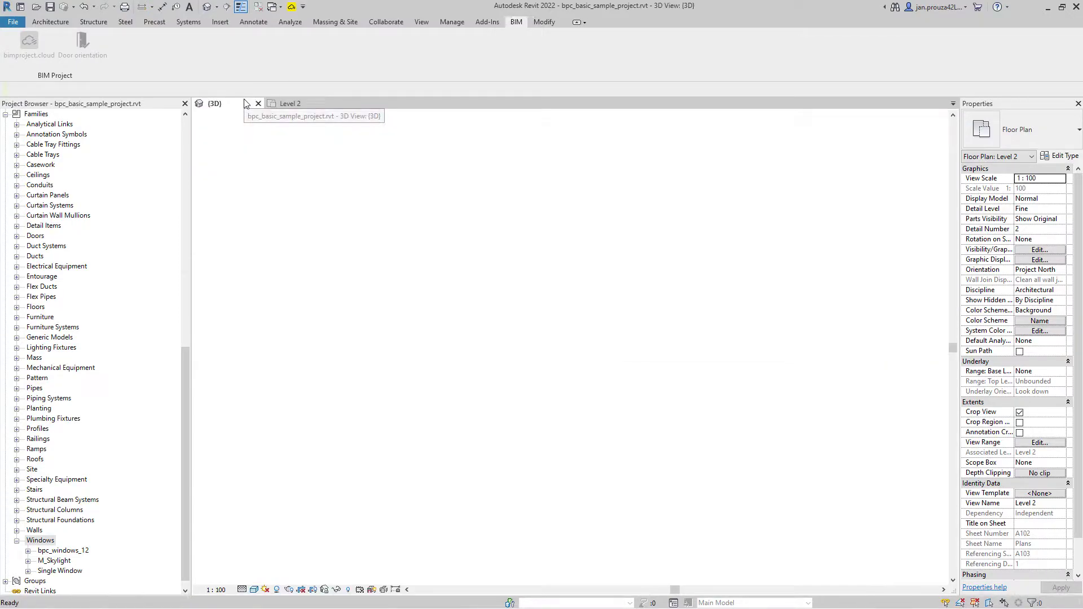
left_click(837, 245)
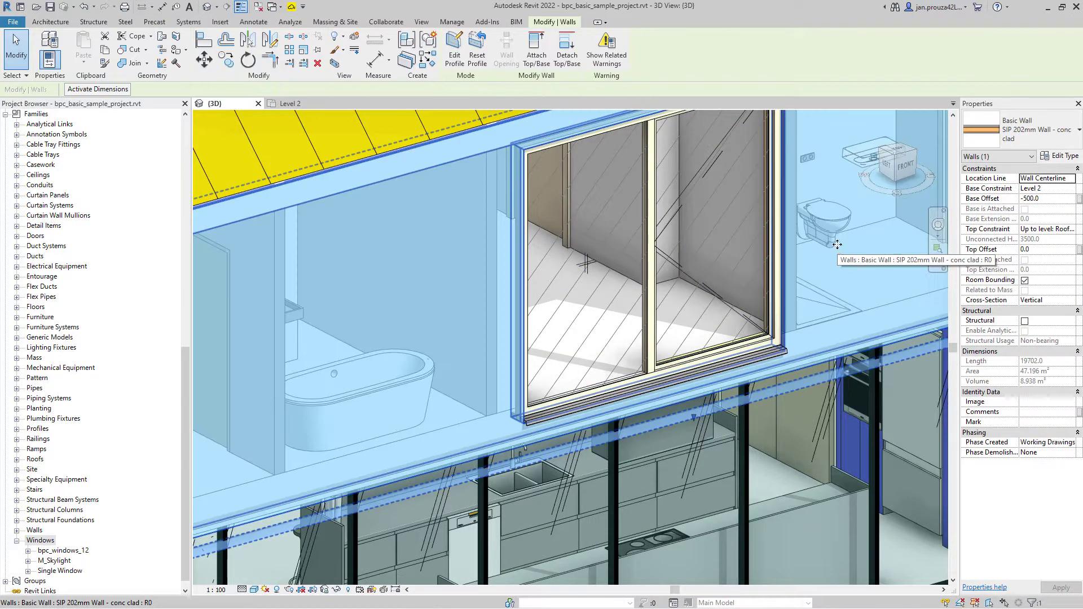
key("Escape")
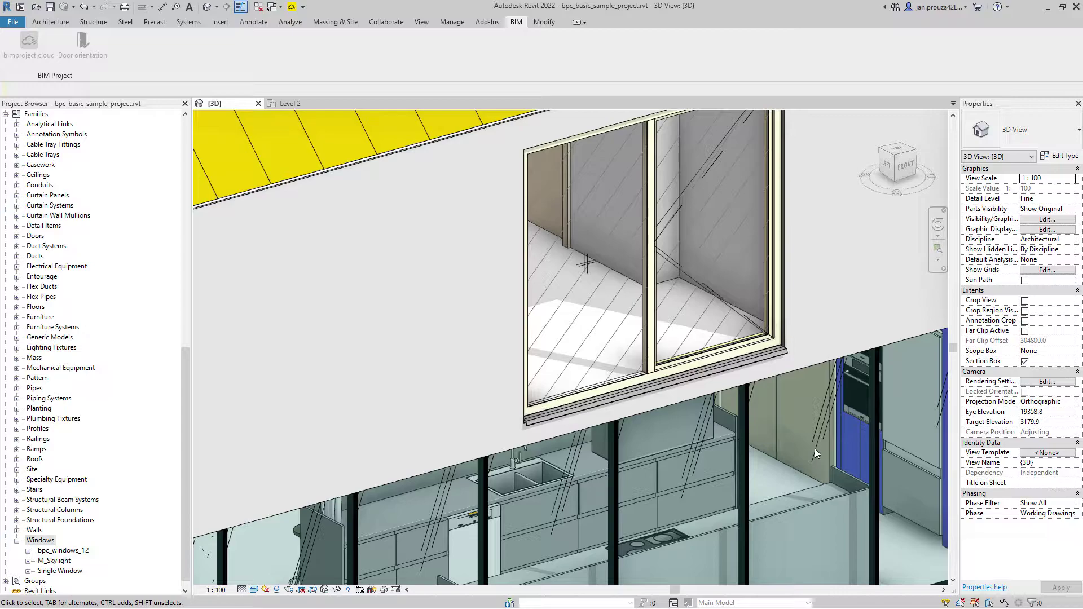
middle_click_drag(920, 273, 860, 361)
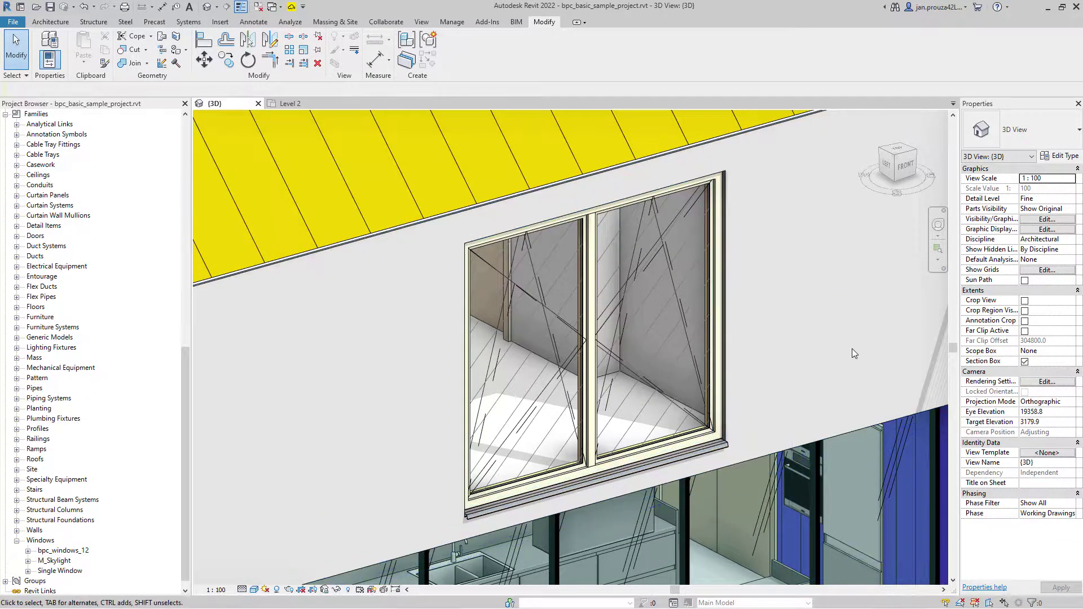
left_click(633, 426)
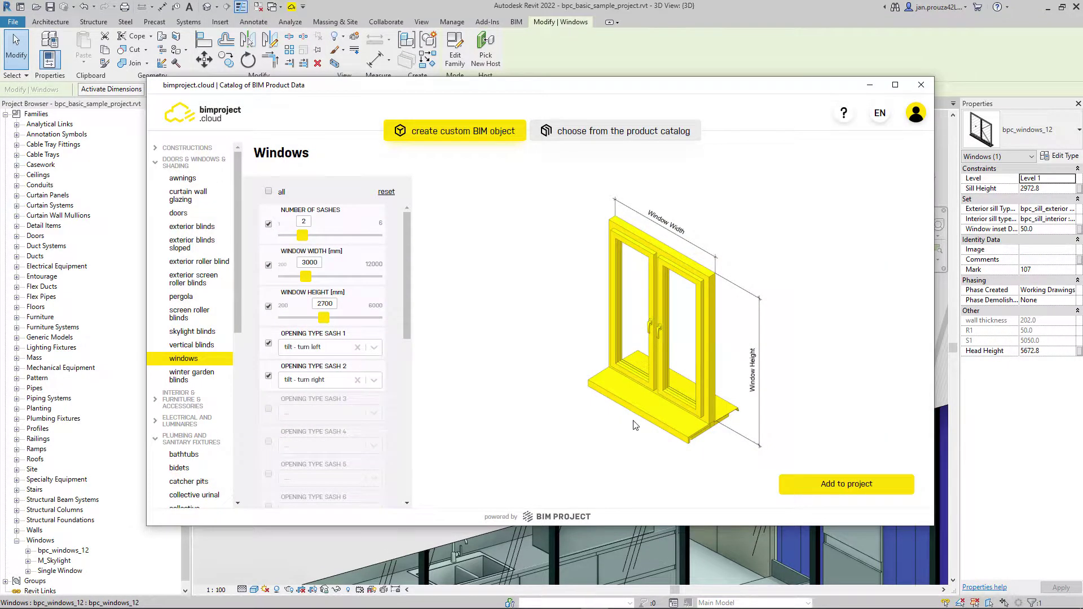
Step: Change the window to triple glazing, frame Uf 4 and 80% light transmission, then send it to the project
left_click_drag(319, 262, 308, 262)
scroll(347, 285, "down", 5)
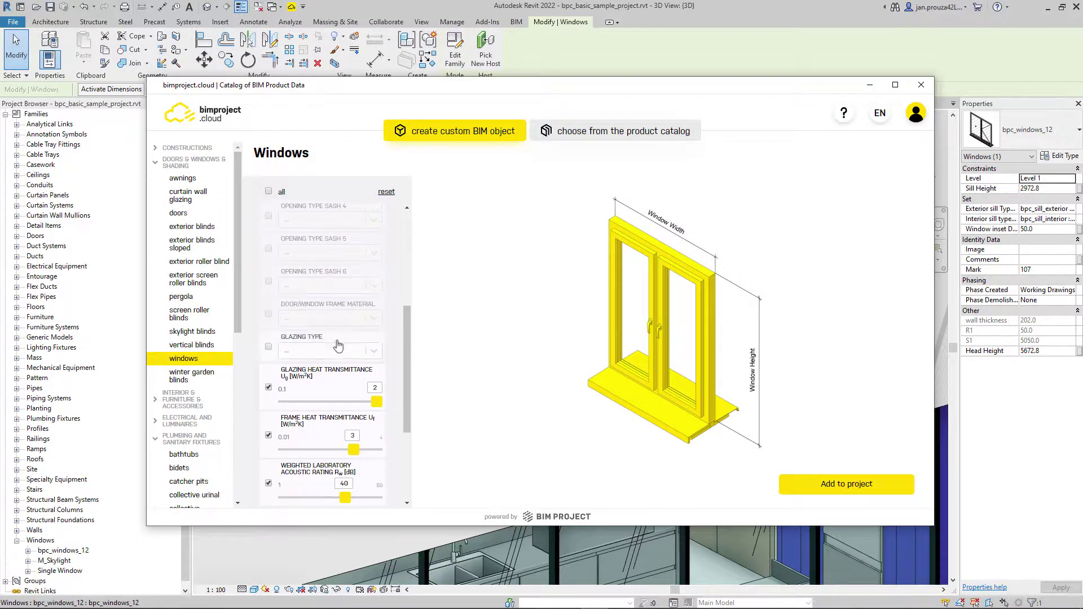
left_click(338, 350)
left_click(333, 408)
scroll(333, 408, "down", 1)
double_click(352, 380)
key("Return")
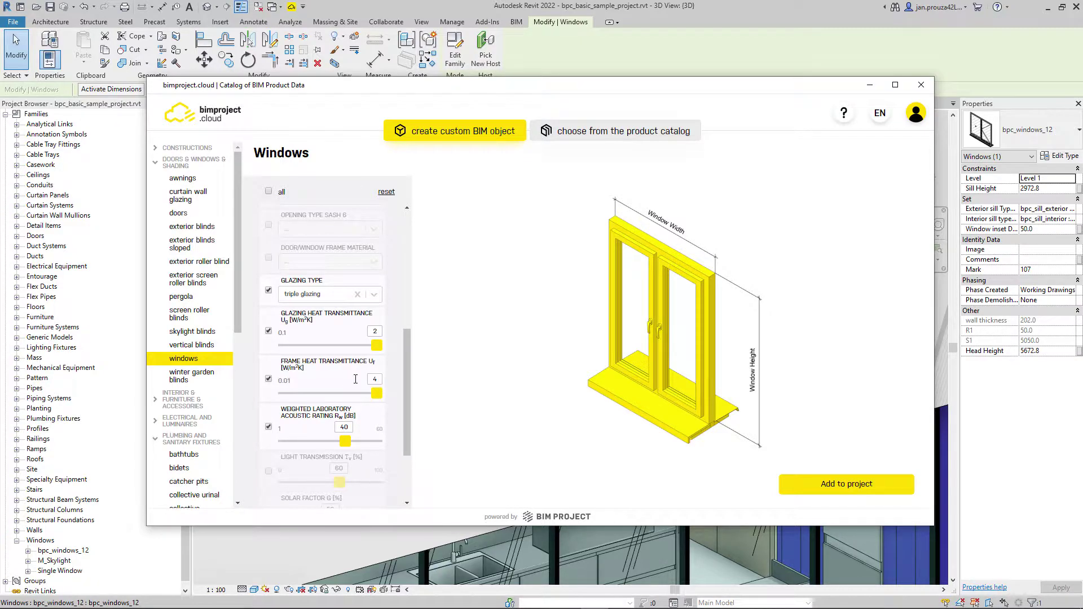
scroll(356, 379, "down", 2)
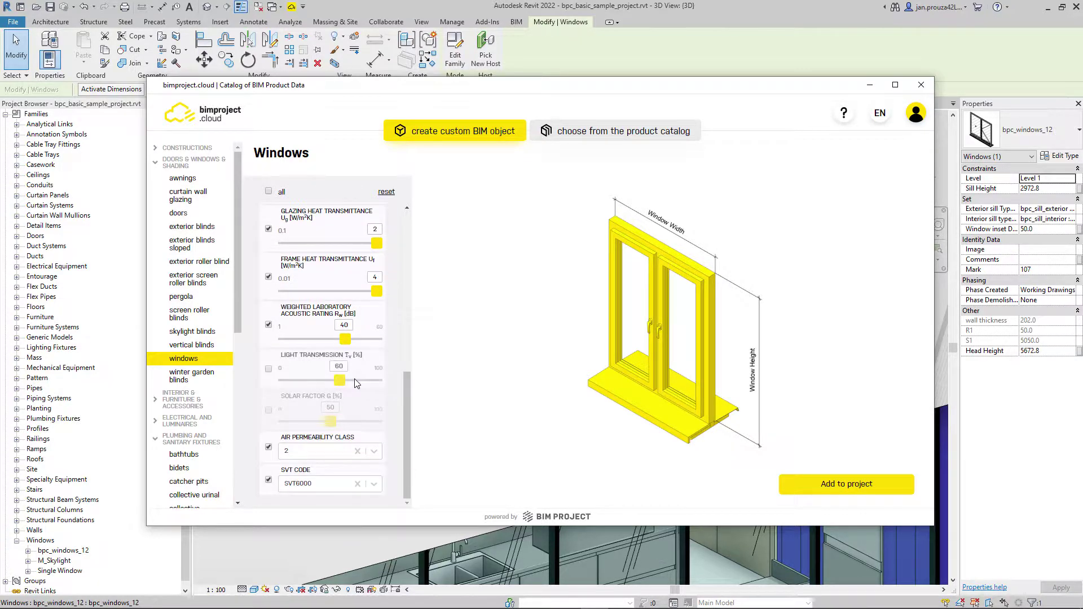
left_click_drag(339, 380, 361, 384)
left_click(812, 485)
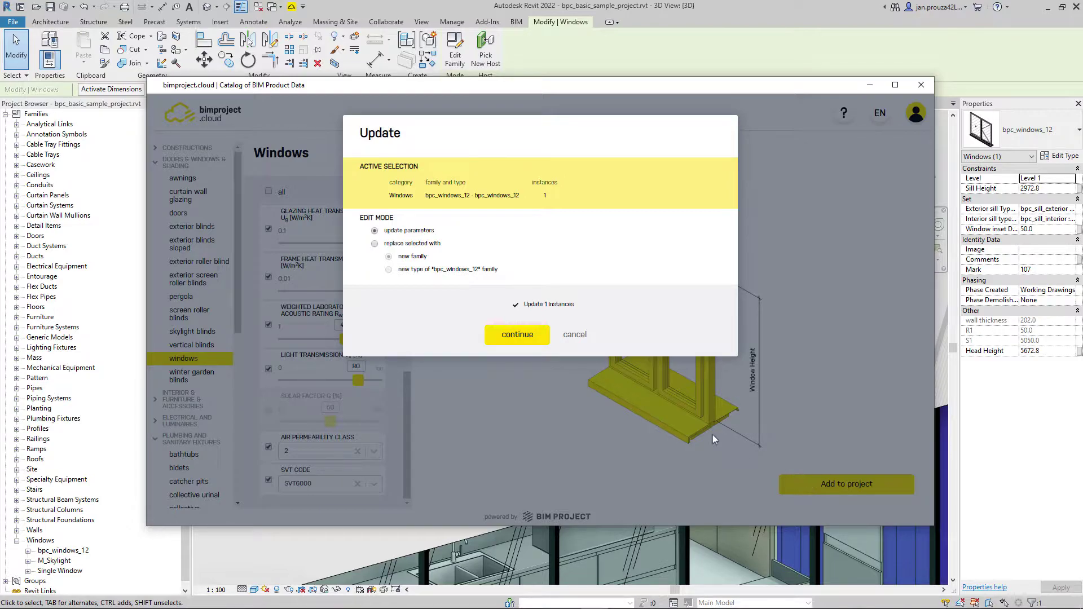
Step: Apply the update to the placed bpc_windows_12 window and review its type parameters
left_click(517, 335)
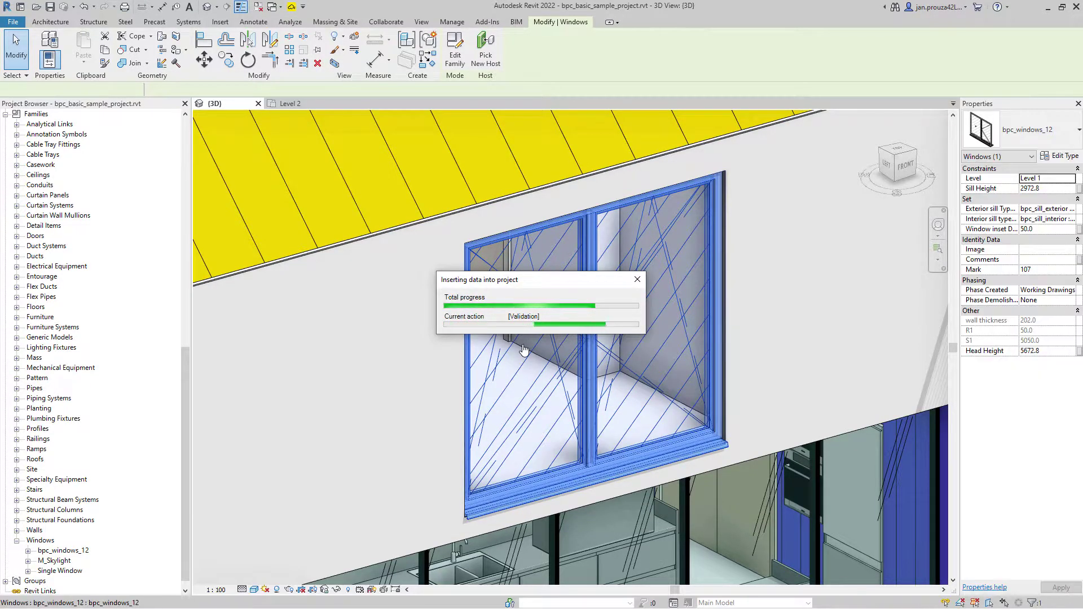
left_click(740, 285)
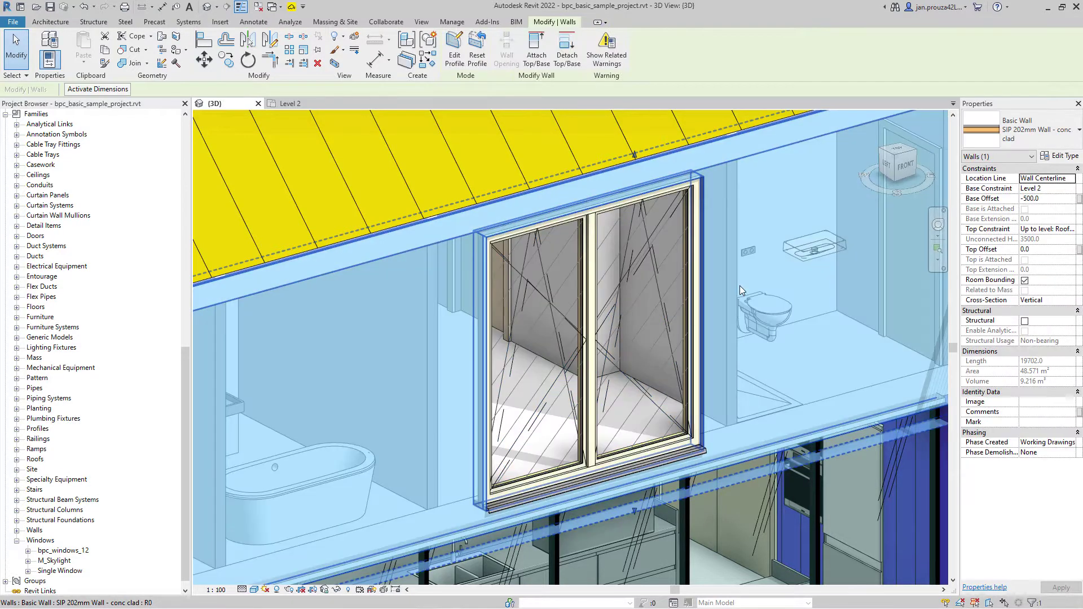
left_click(670, 398)
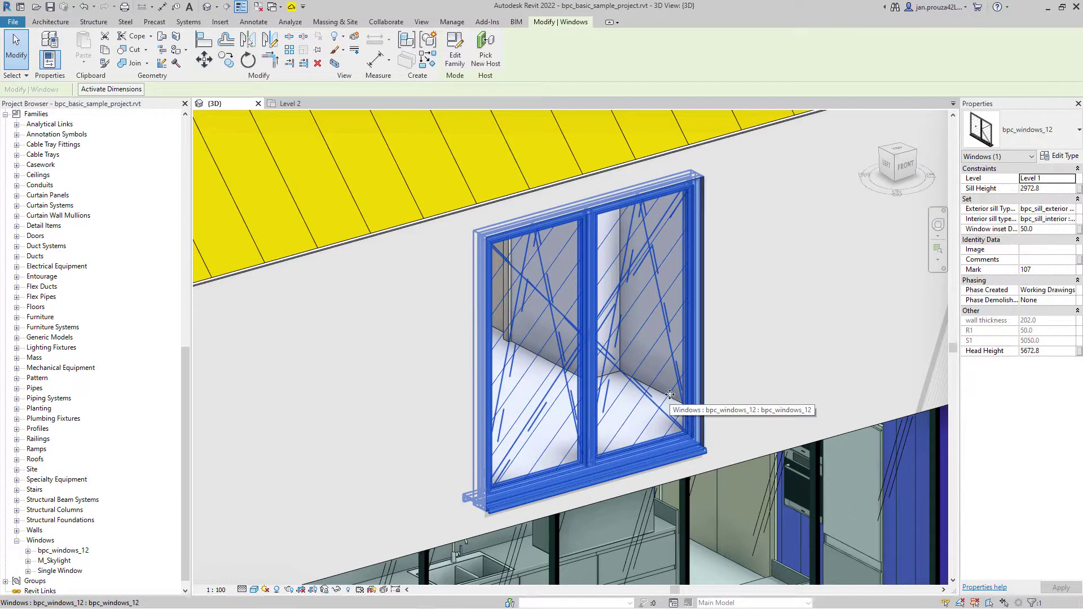
left_click(1066, 157)
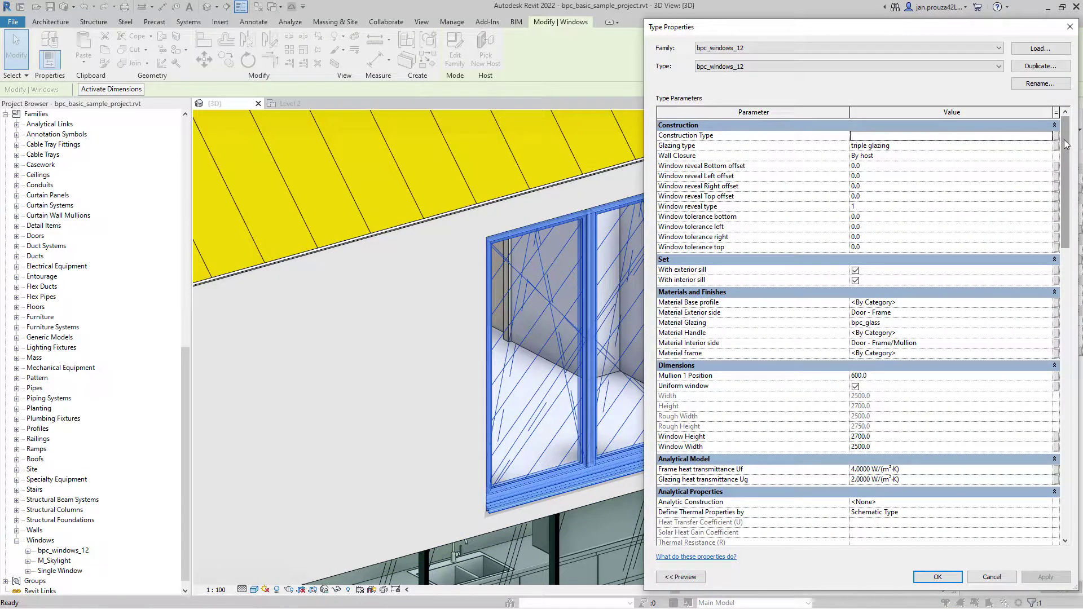
left_click_drag(1066, 144, 1044, 445)
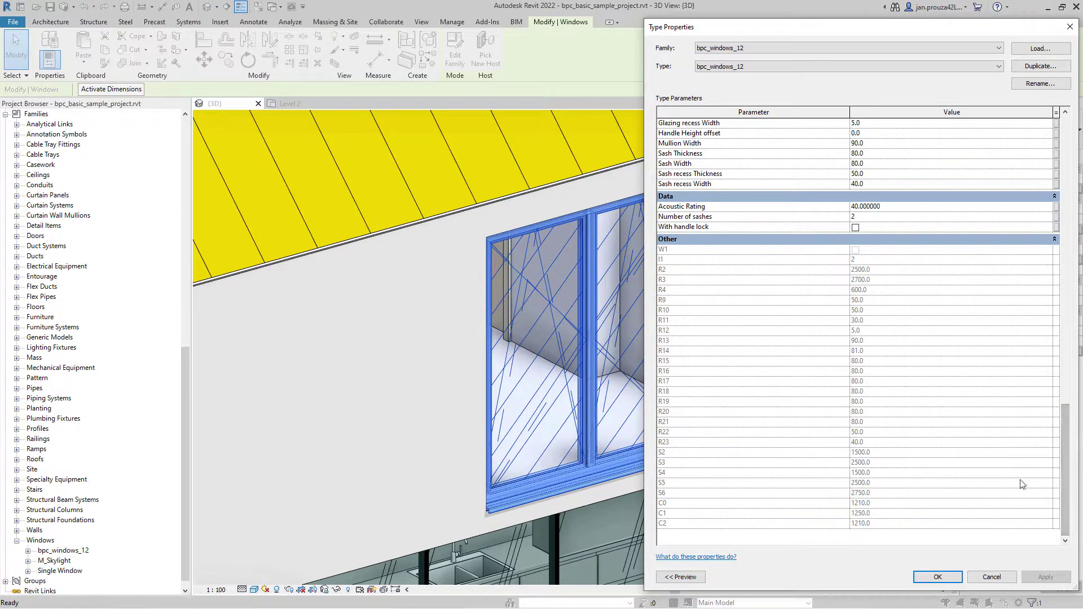
left_click(957, 579)
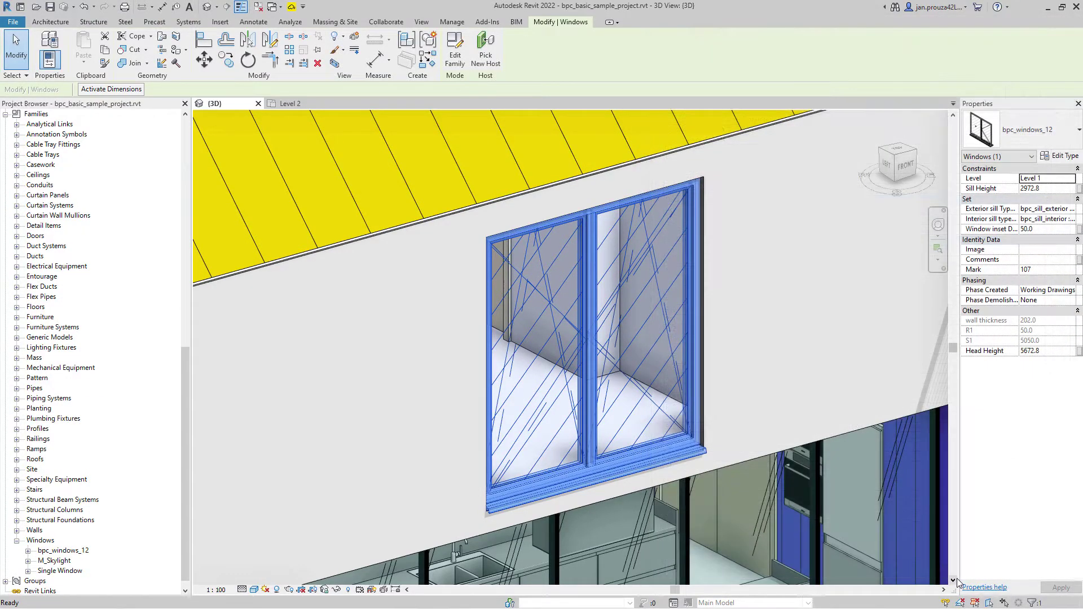
Step: Turn off Uniform window in the type properties so Mullion 1 sits at 1000
left_click(1059, 156)
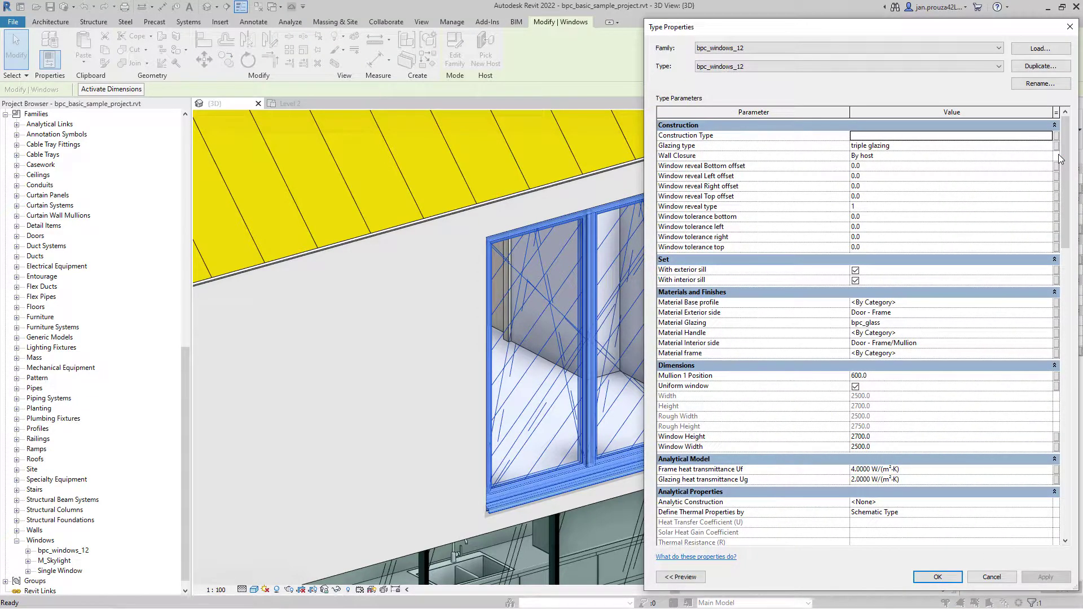
scroll(1016, 175, "down", 2)
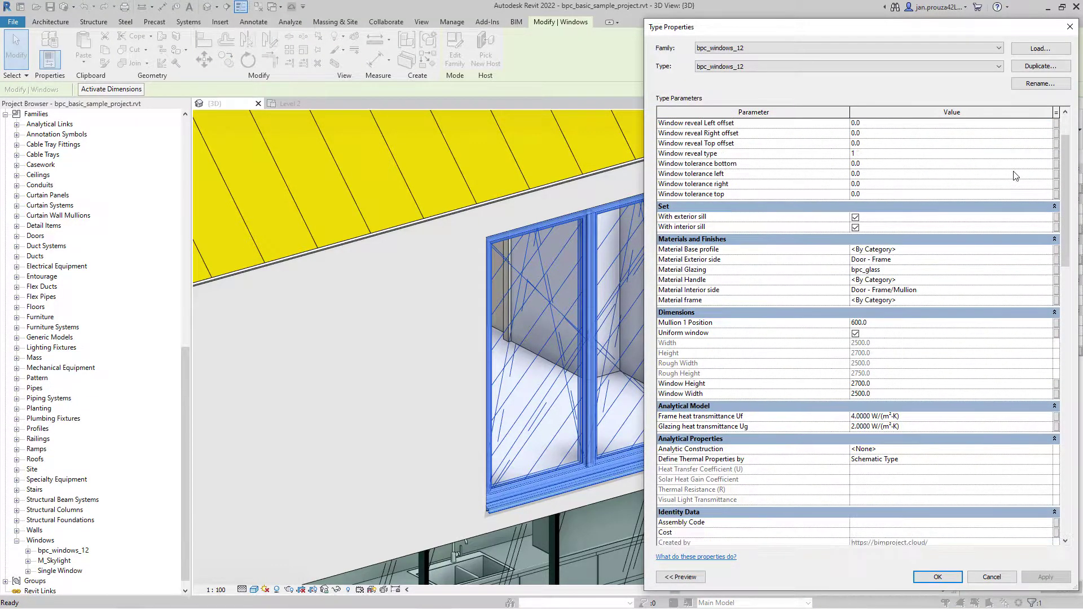
left_click(856, 334)
left_click(926, 576)
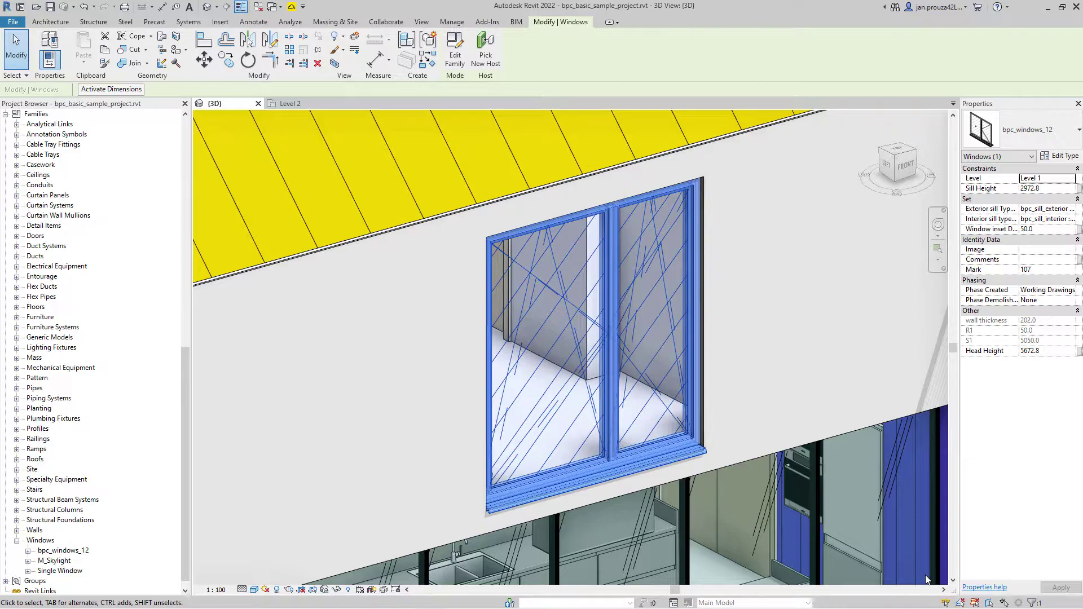
Step: With the window selected, browse the bimproject.cloud catalog filtered to the Reynaers Aluminium brand
left_click(872, 445)
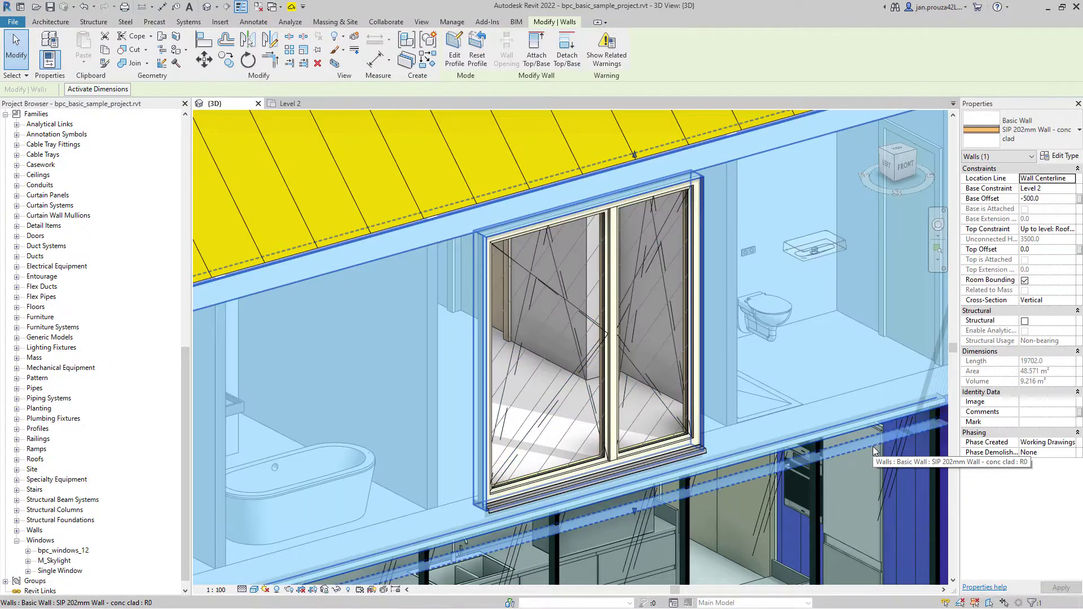
key("Escape")
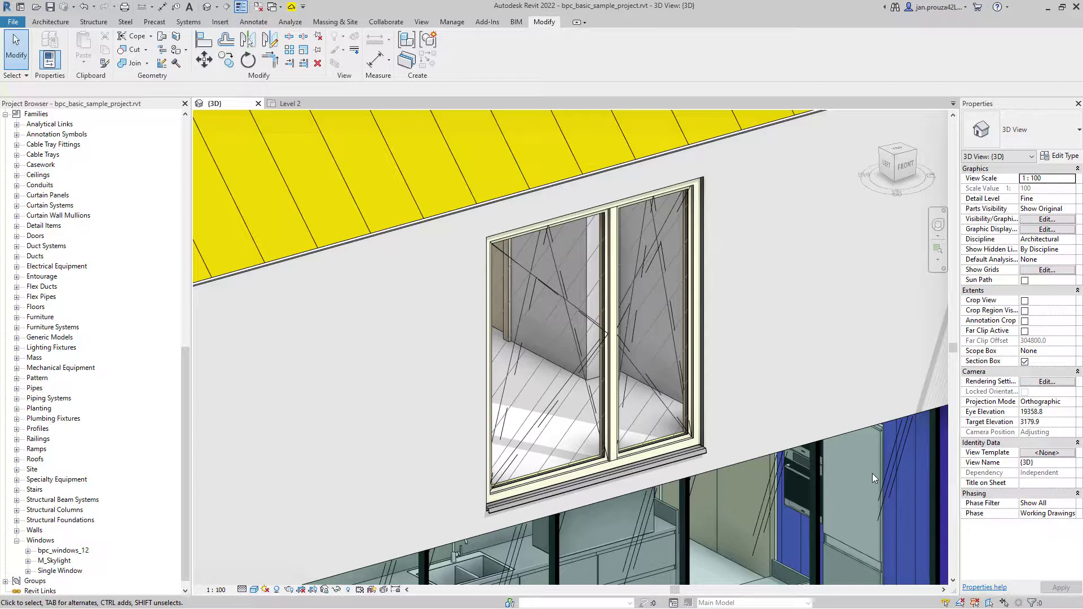
left_click(606, 459)
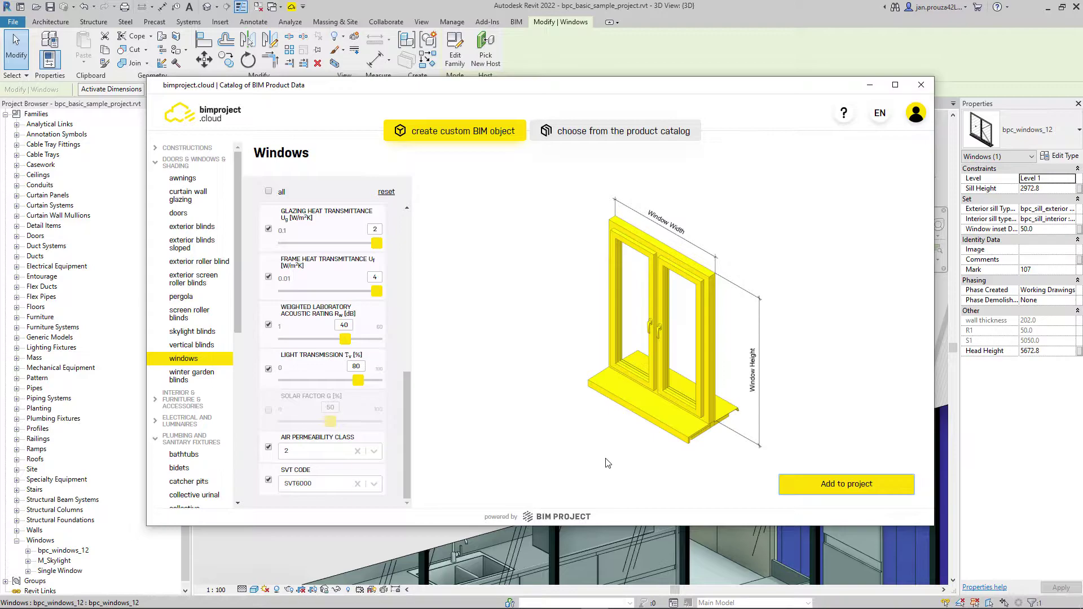
left_click(624, 136)
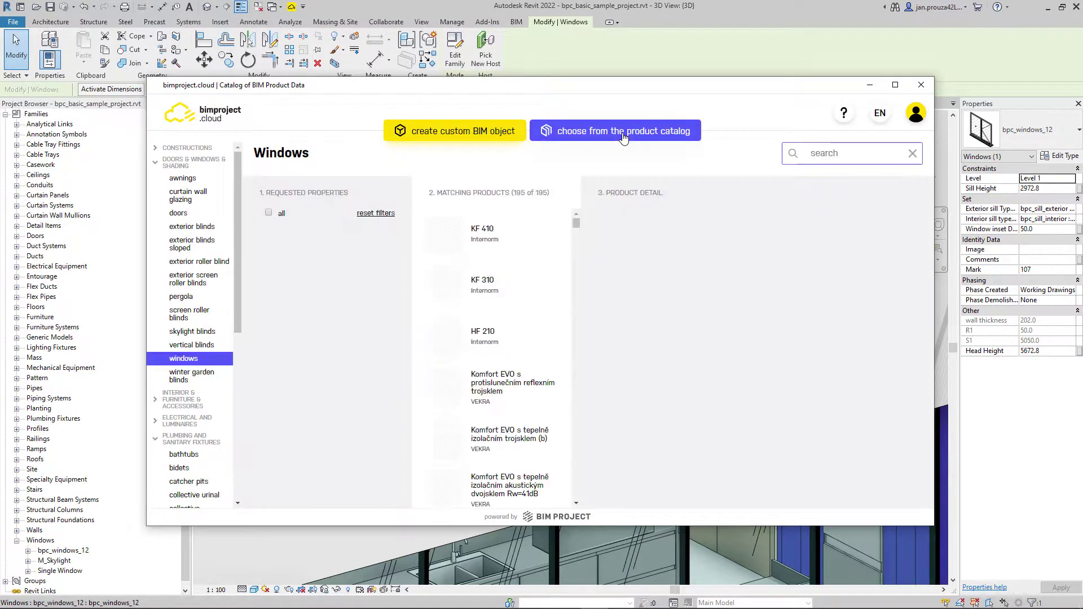
left_click(371, 247)
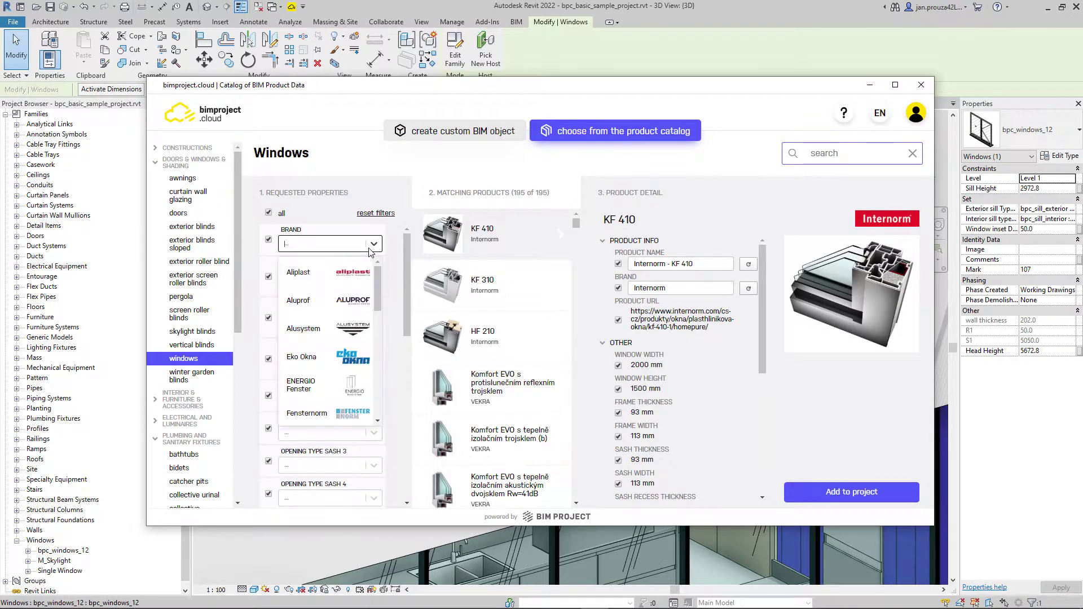
scroll(354, 286, "down", 4)
scroll(347, 316, "down", 4)
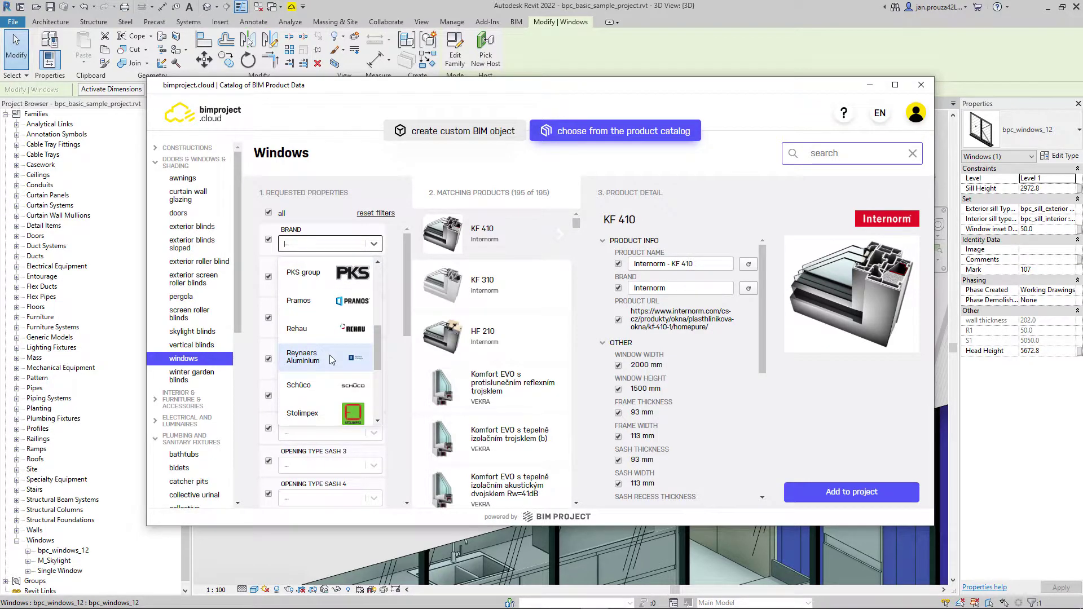
left_click(332, 359)
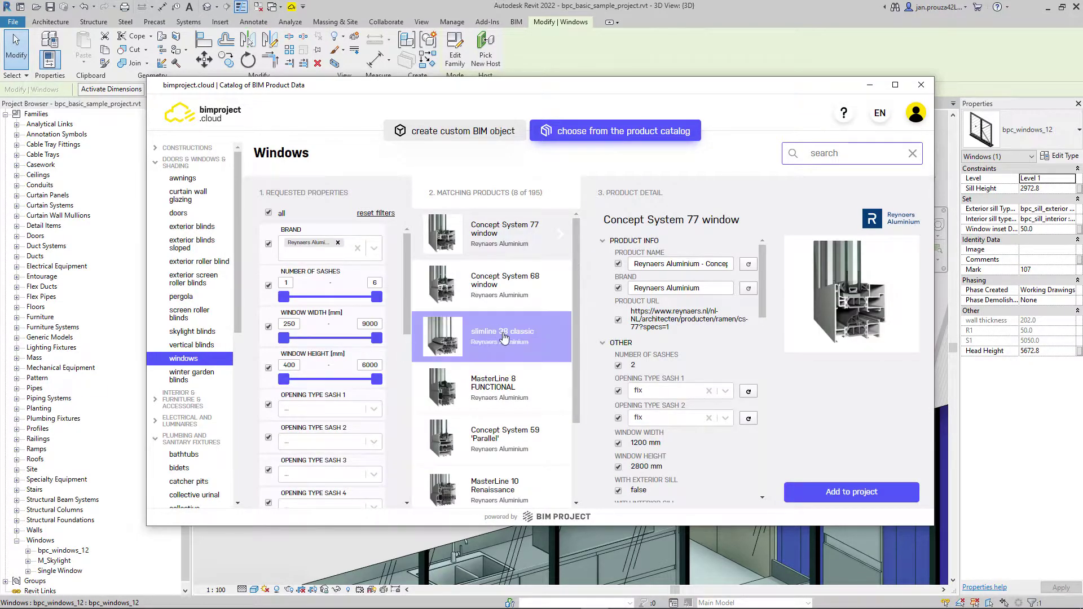
Step: Configure MasterLine 10 Renaissance with two sashes, tilt-turn left and tilt-turn right
scroll(504, 338, "down", 3)
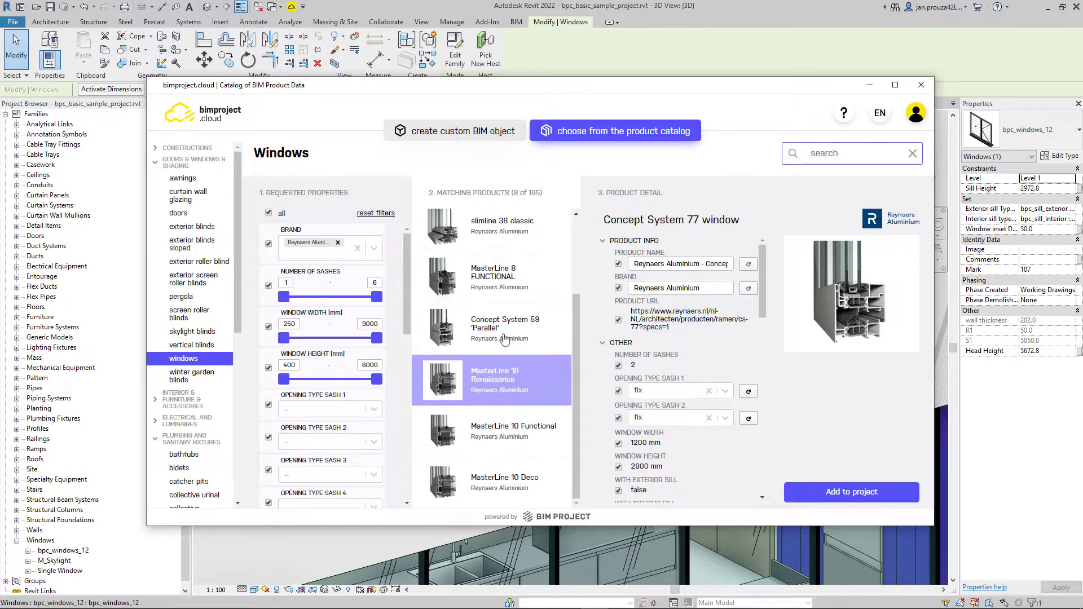
left_click(514, 372)
left_click(638, 368)
left_click(649, 407)
left_click(726, 394)
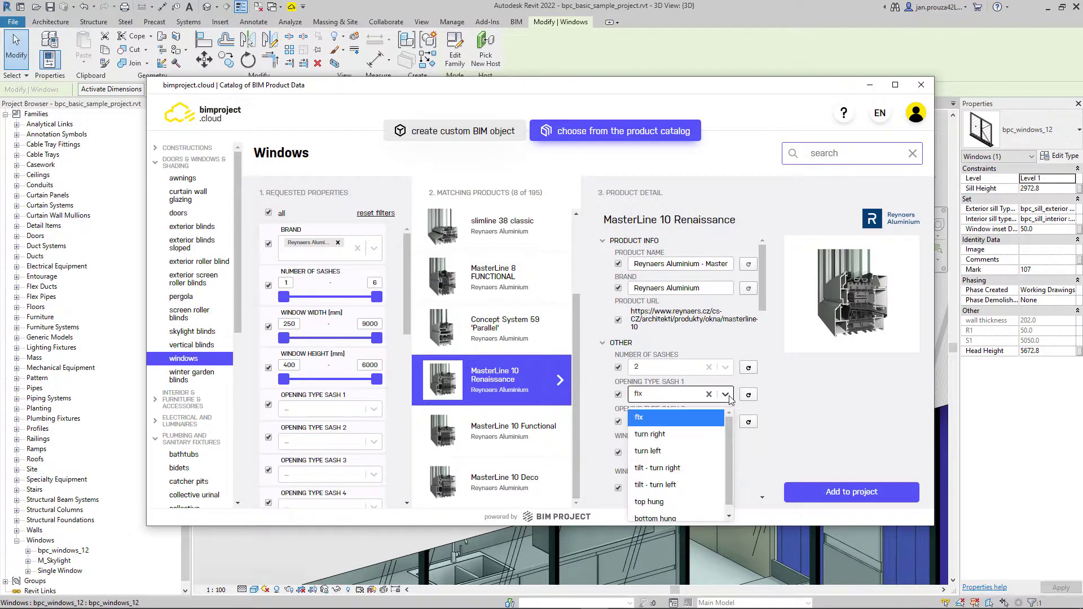
left_click(664, 485)
left_click(726, 422)
scroll(699, 461, "down", 1)
left_click(705, 462)
Step: Enter the window width and 2700 height, choose double sash with column geometry, and add it to the project
scroll(705, 461, "down", 1)
double_click(641, 389)
type("2500")
double_click(629, 427)
type("2700")
key("Return")
scroll(628, 429, "down", 5)
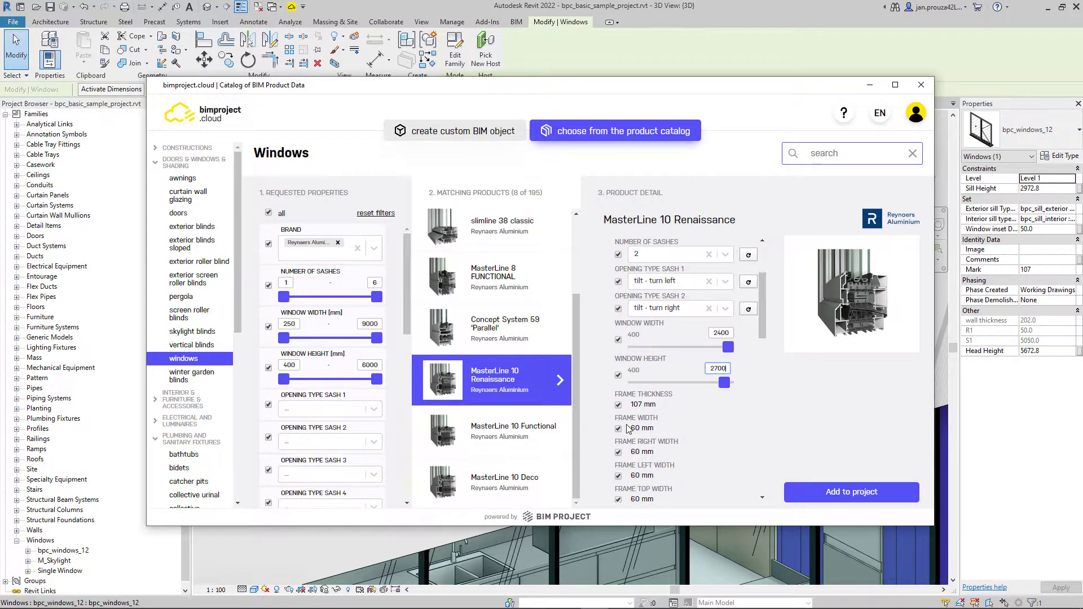
scroll(628, 429, "down", 5)
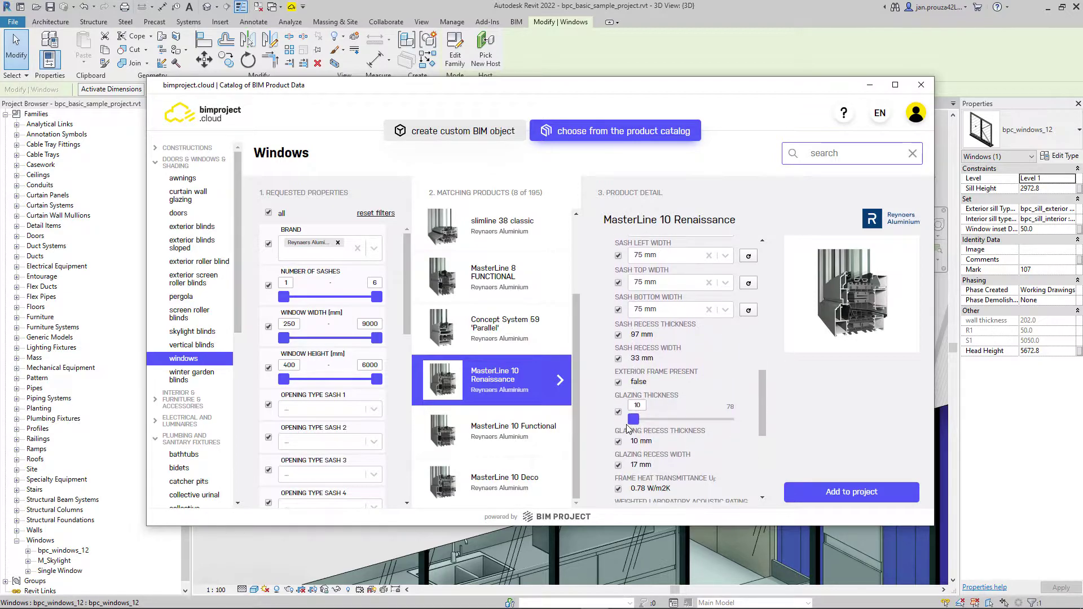
scroll(628, 429, "down", 2)
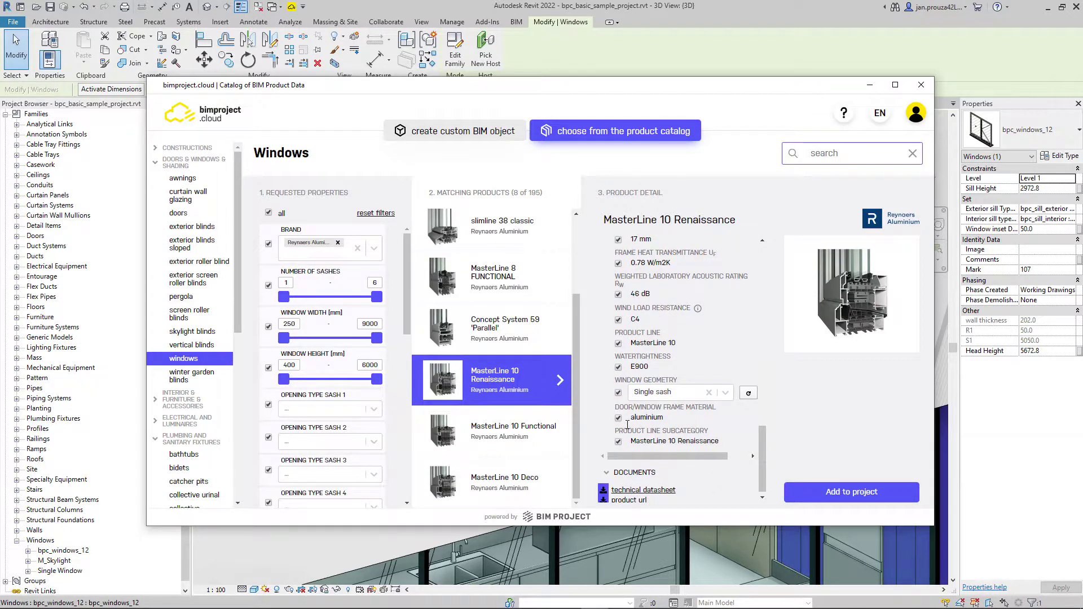
left_click(728, 397)
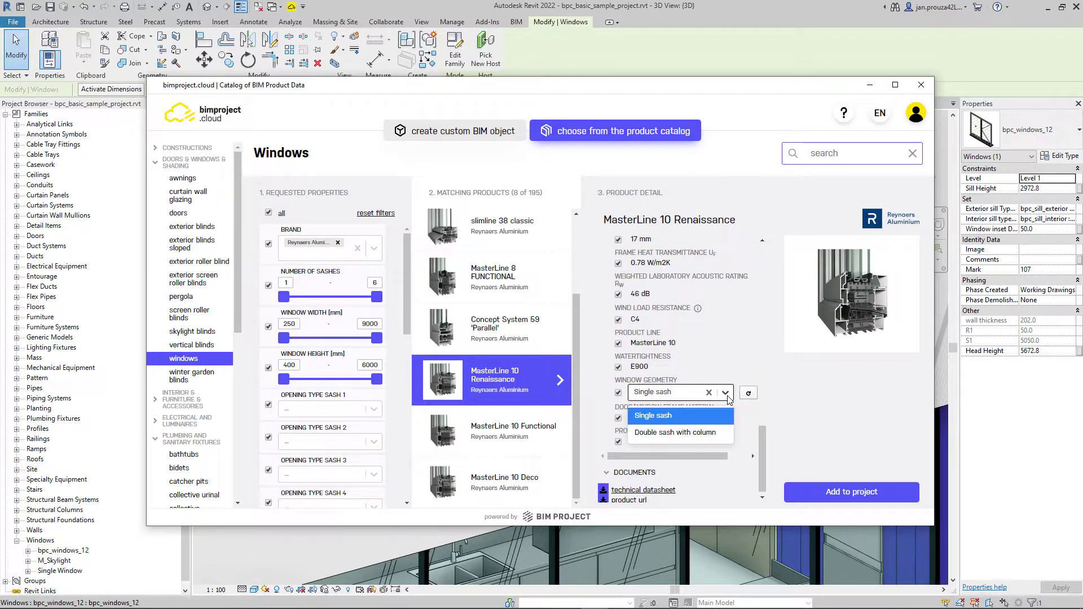
left_click(720, 434)
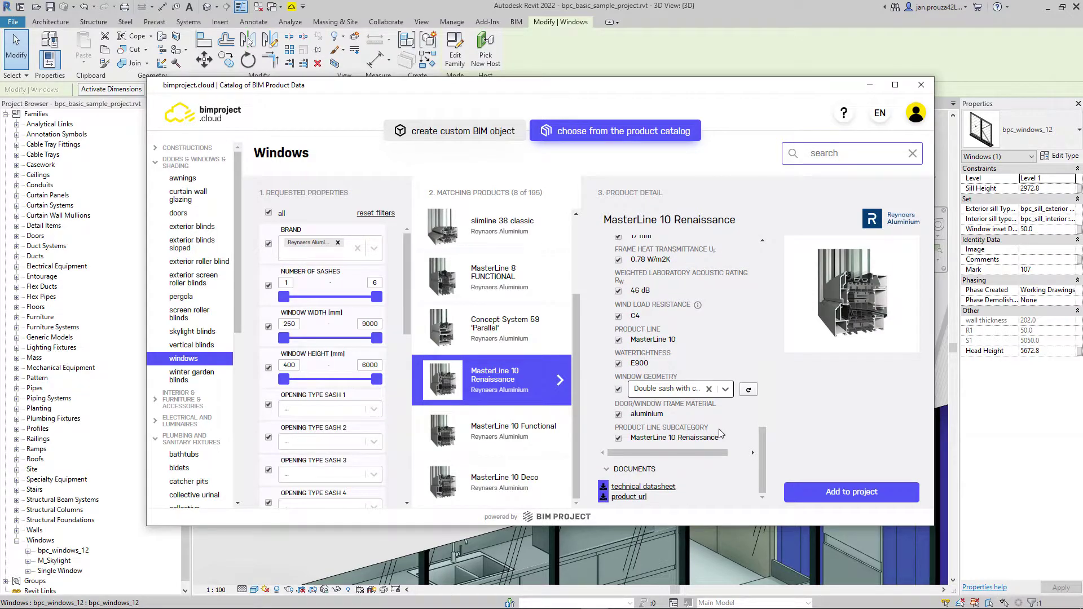
left_click(846, 493)
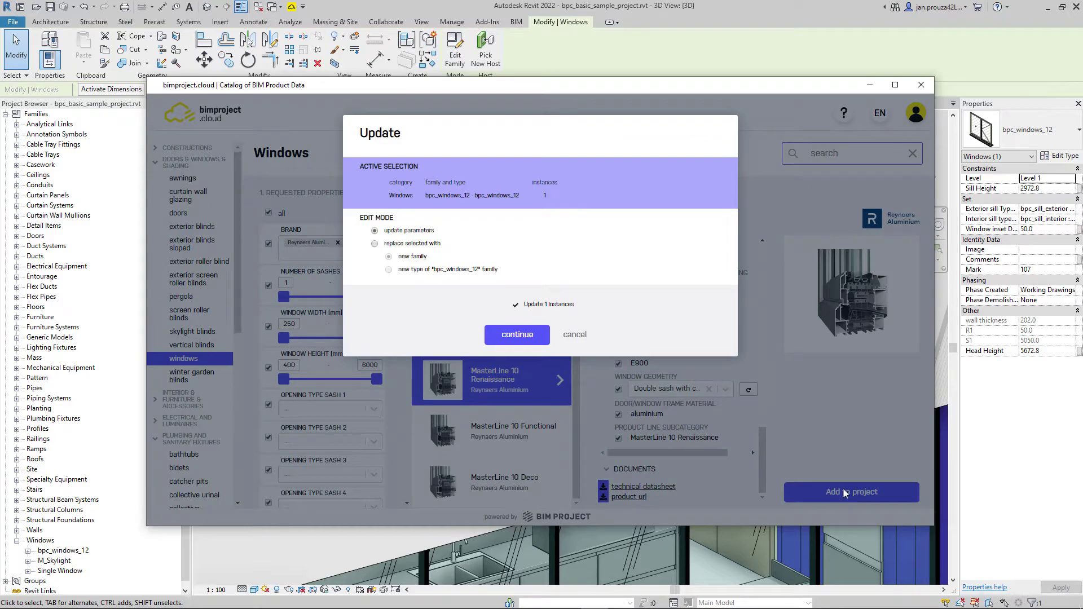
Step: Replace the selected window with a new bpc_windows_12 type, Reynaers Aluminium - MasterLine 10 Renaissance
left_click(429, 243)
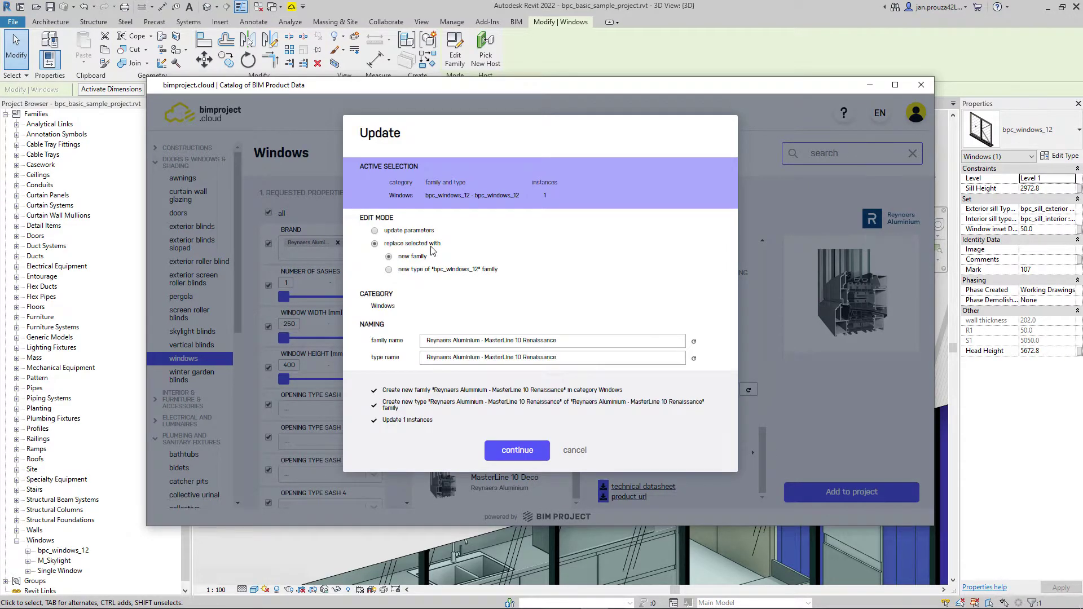
left_click(441, 270)
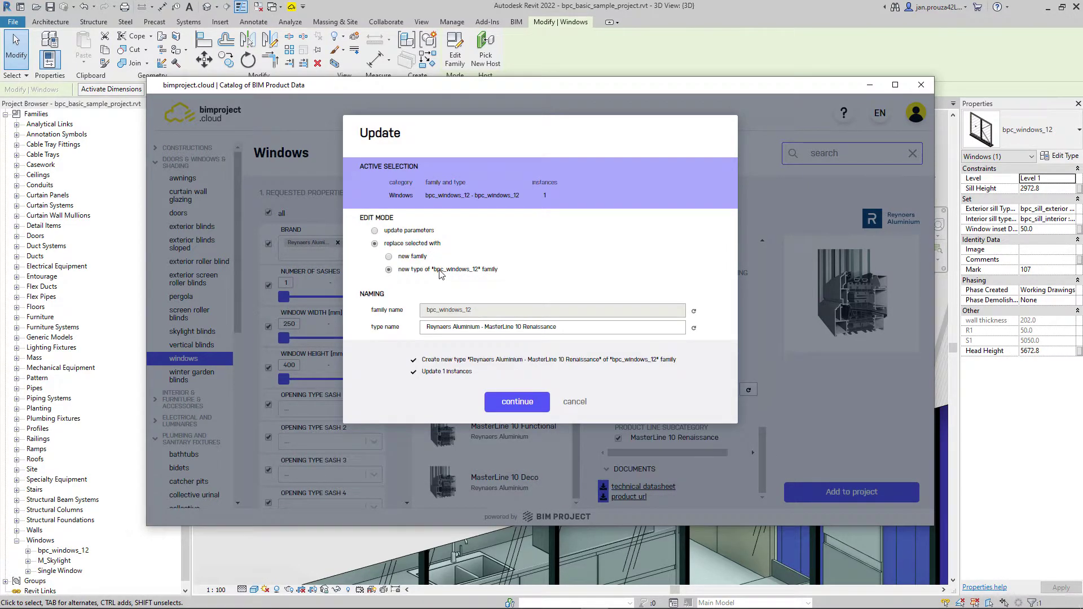
left_click(509, 403)
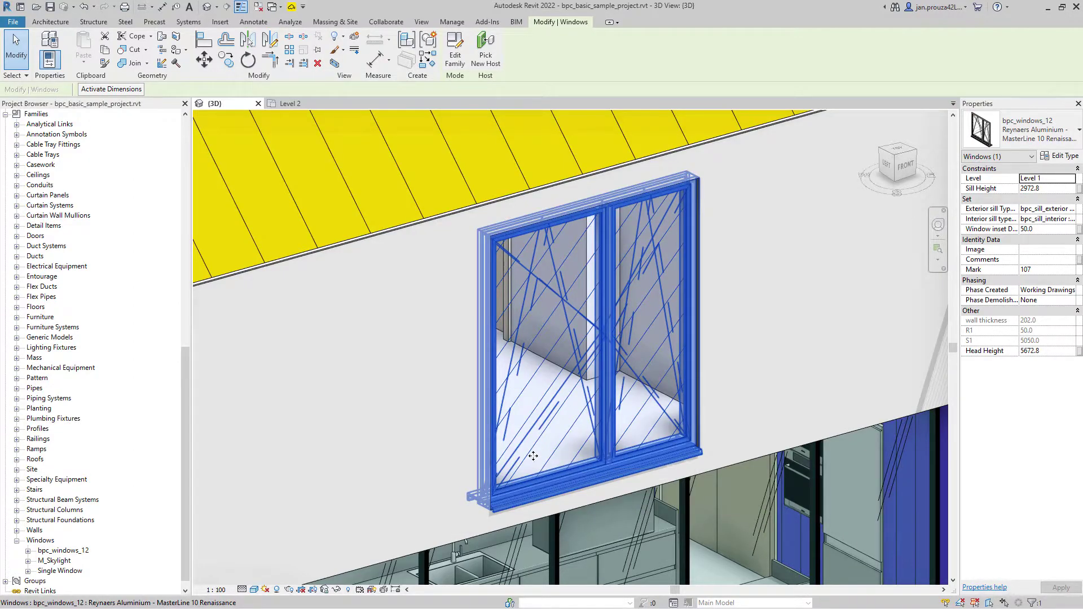
left_click(1053, 156)
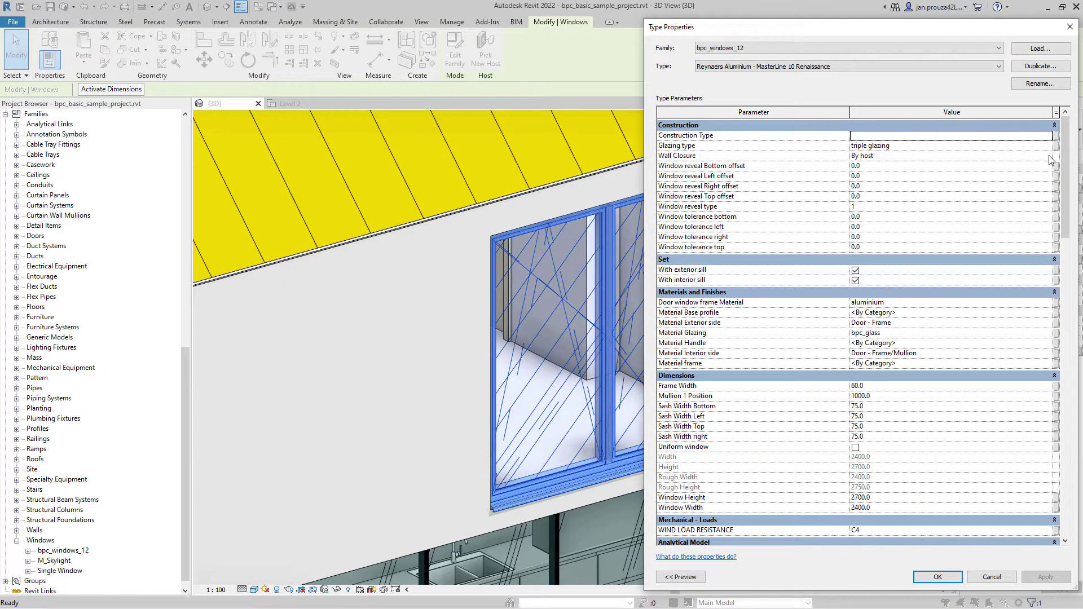
Step: Scroll through the MasterLine 10 Renaissance type parameters to review Uf 0.78, Ug 2.0, light transmission 80, acoustic 46
left_click_drag(1067, 141, 1071, 209)
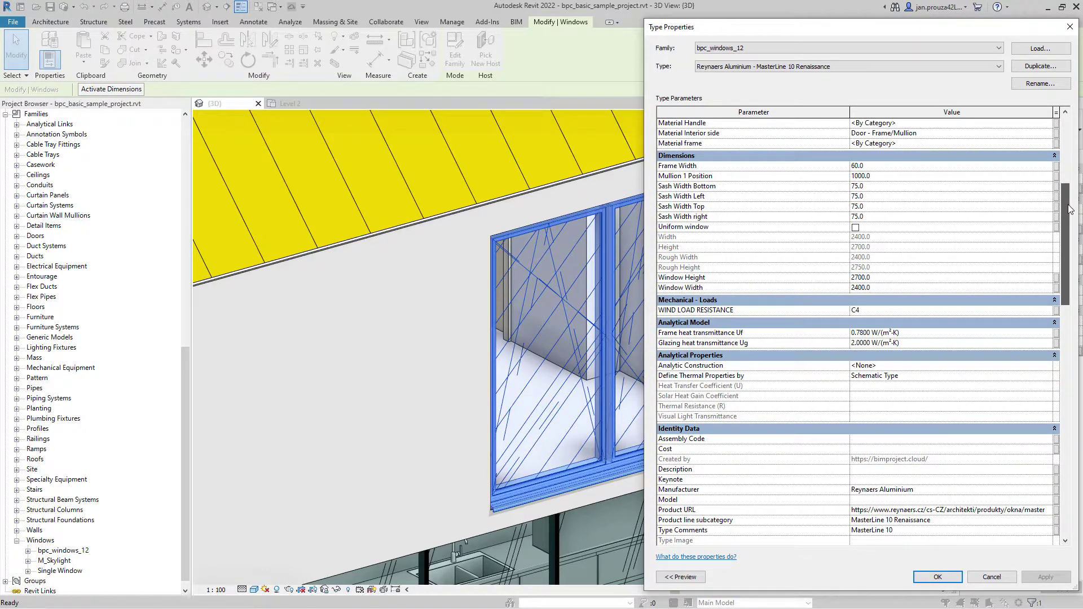
left_click_drag(1070, 210, 1071, 330)
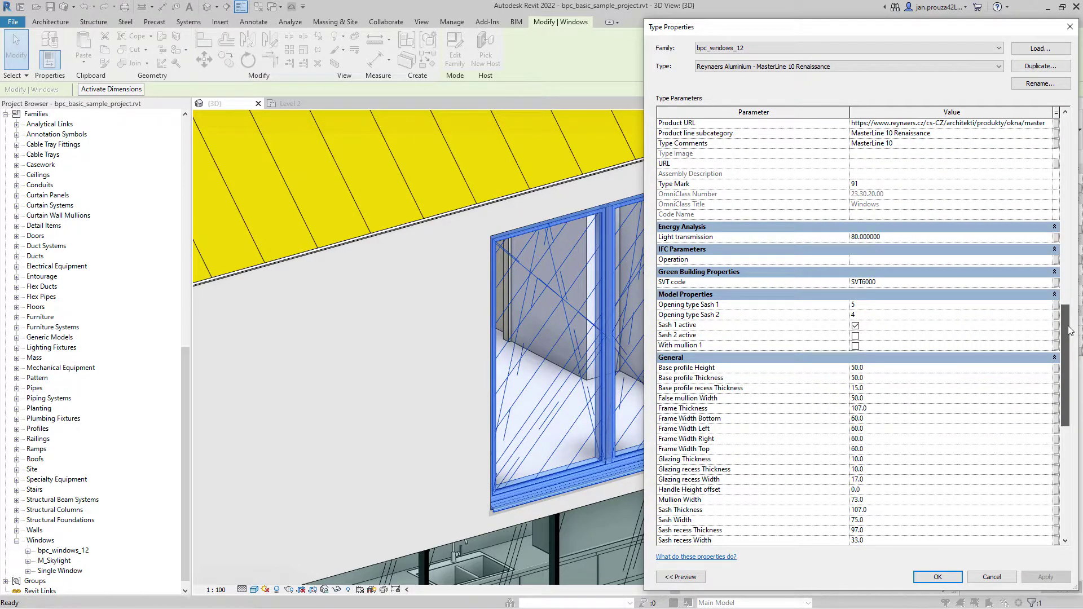
left_click_drag(1071, 330, 1064, 441)
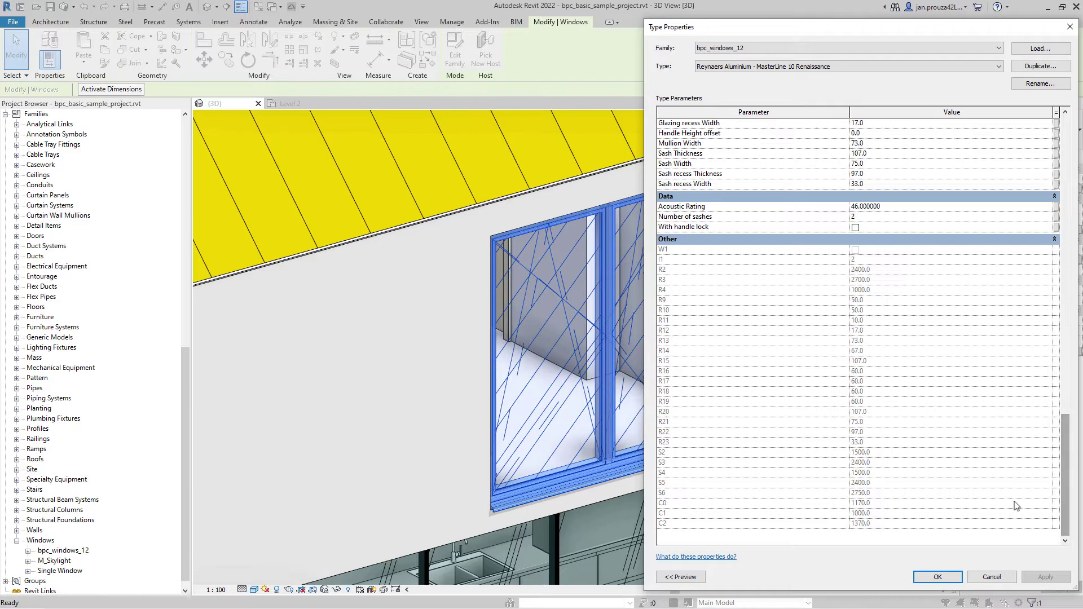